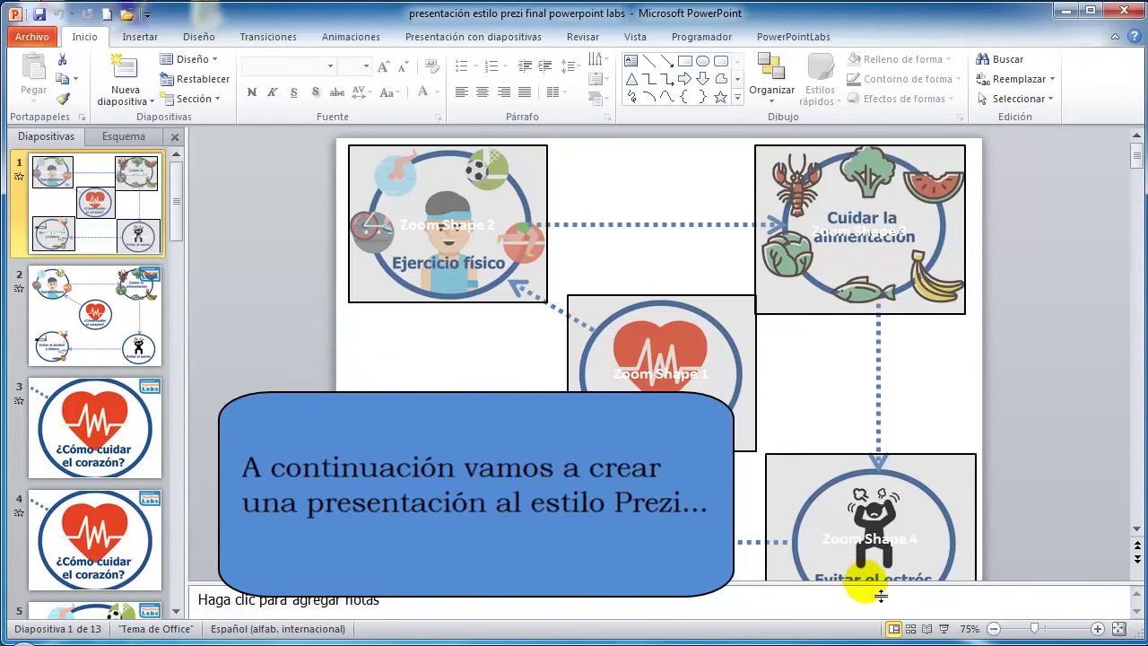
Step: Play the zoom tour from the heart through the four heart-care topics back to the overview
left_click(926, 629)
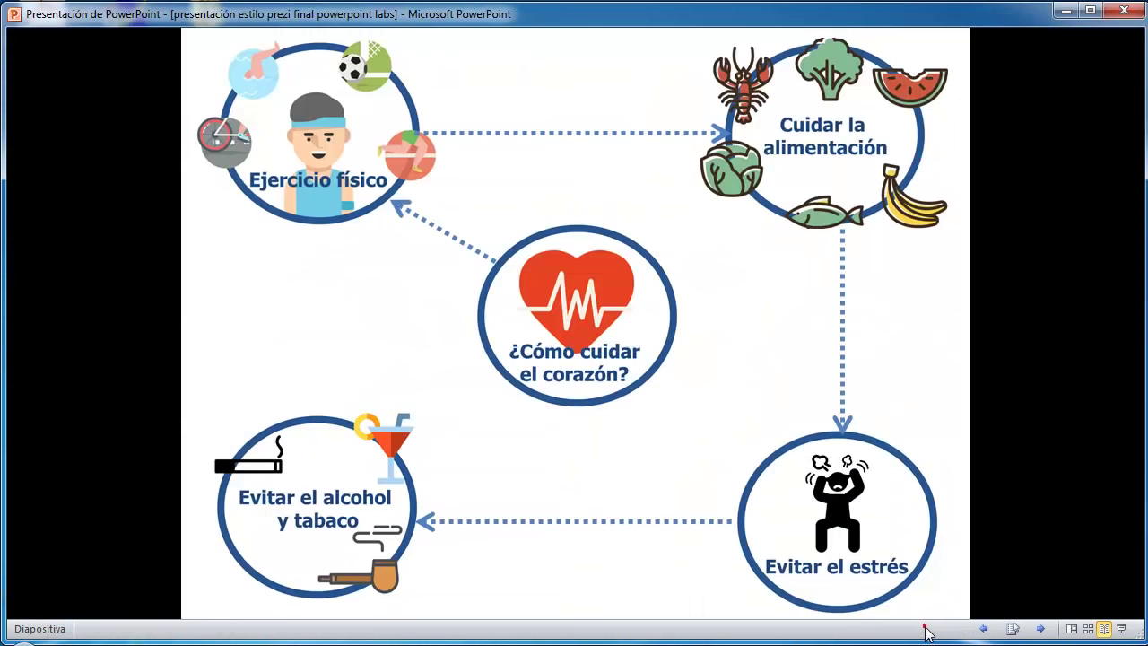
key("Right")
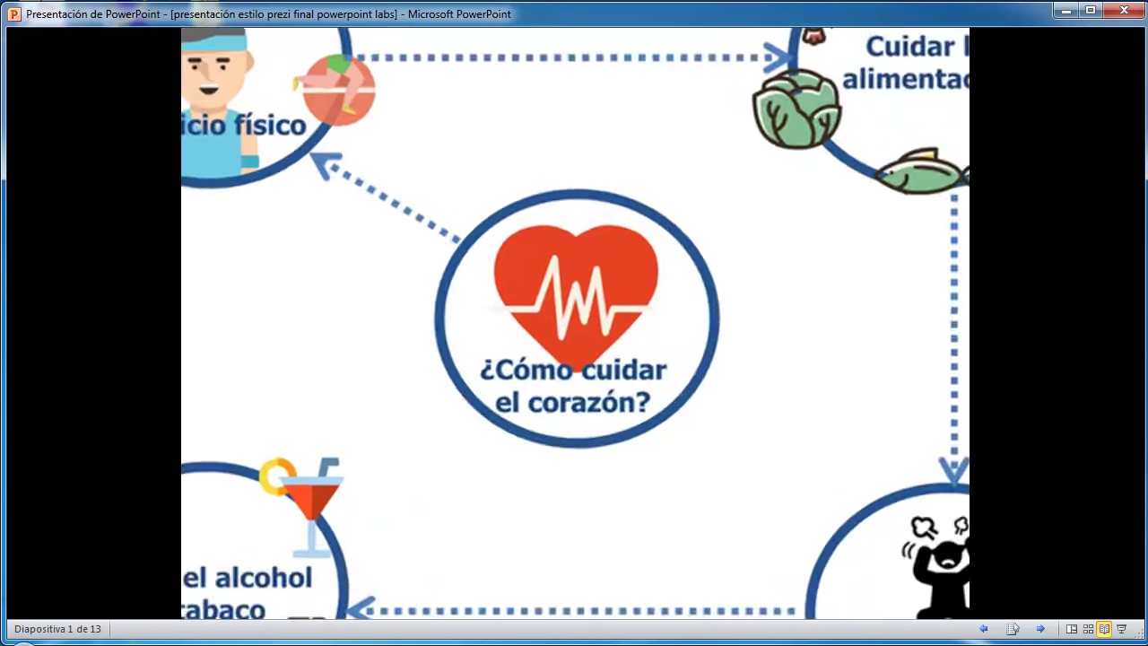
key("Right")
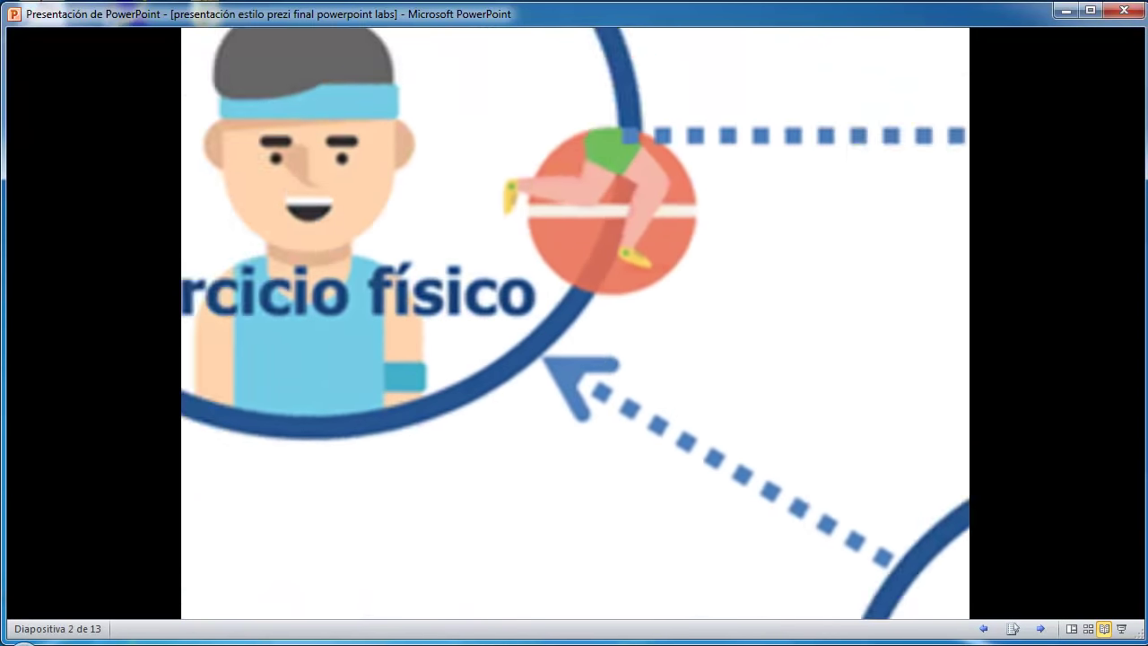
key("Right")
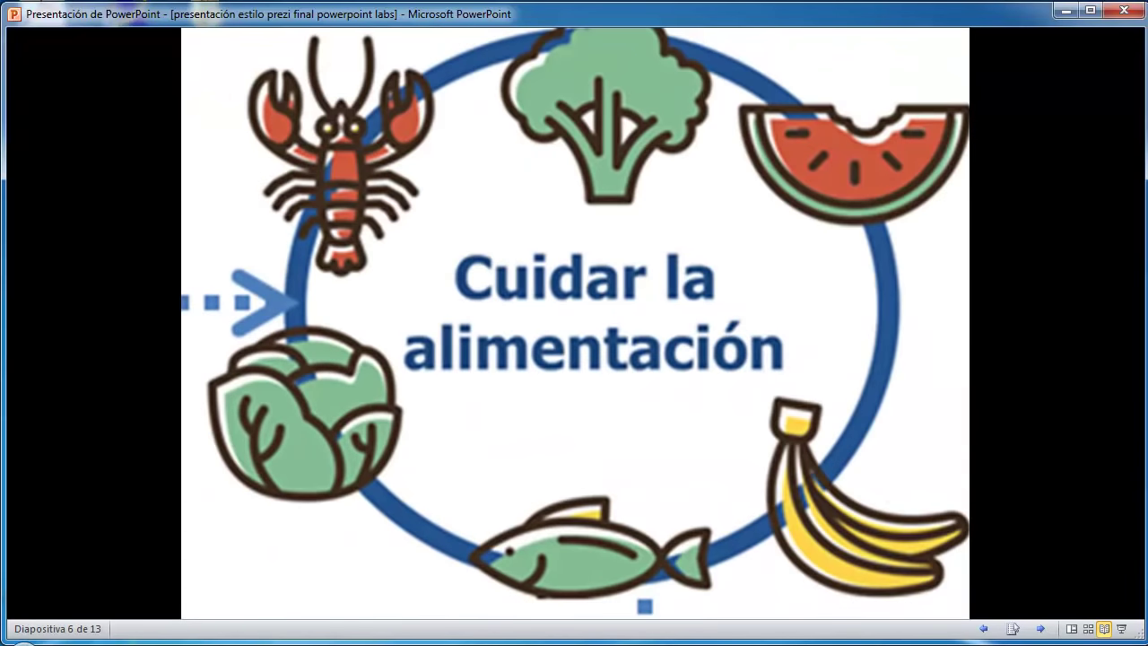
key("Right")
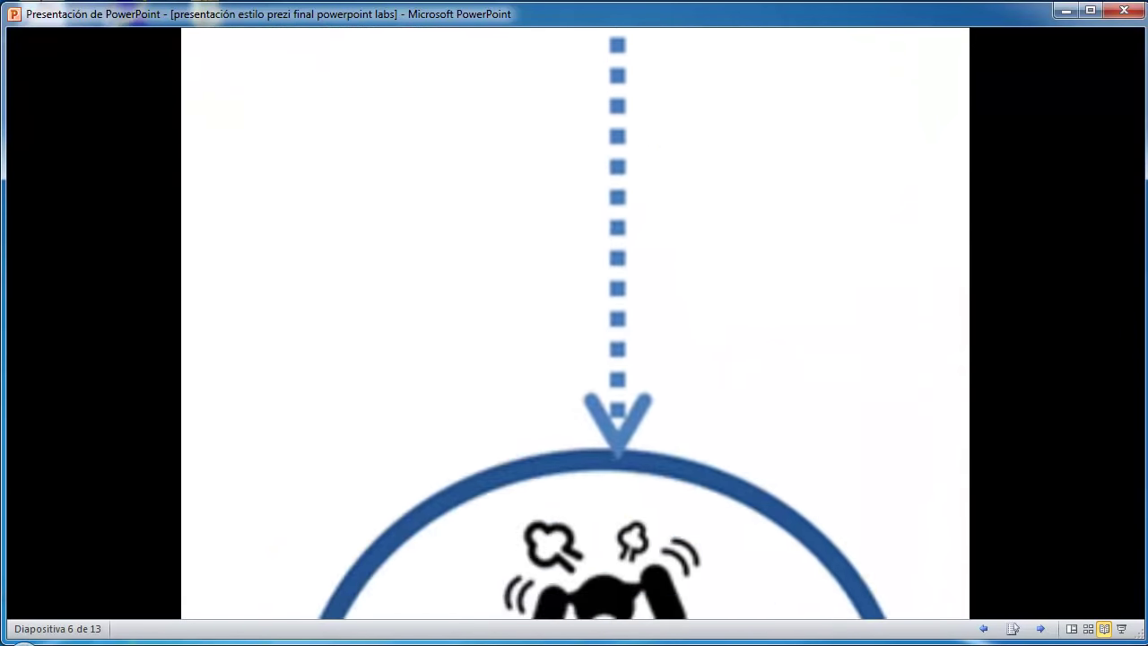
key("Right")
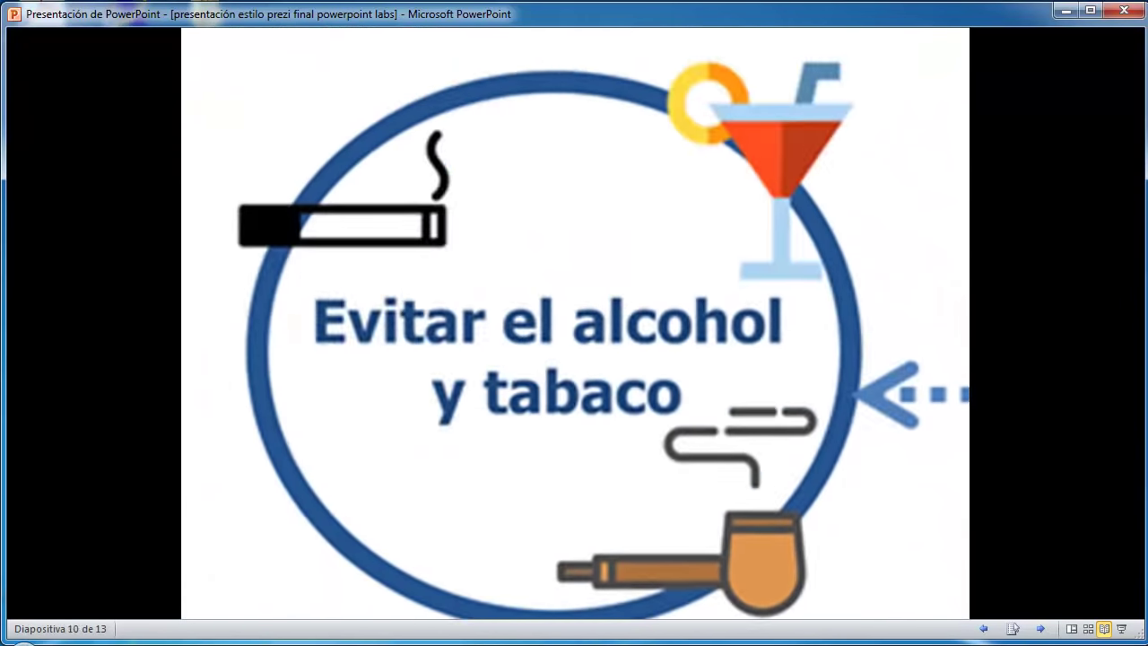
key("Right")
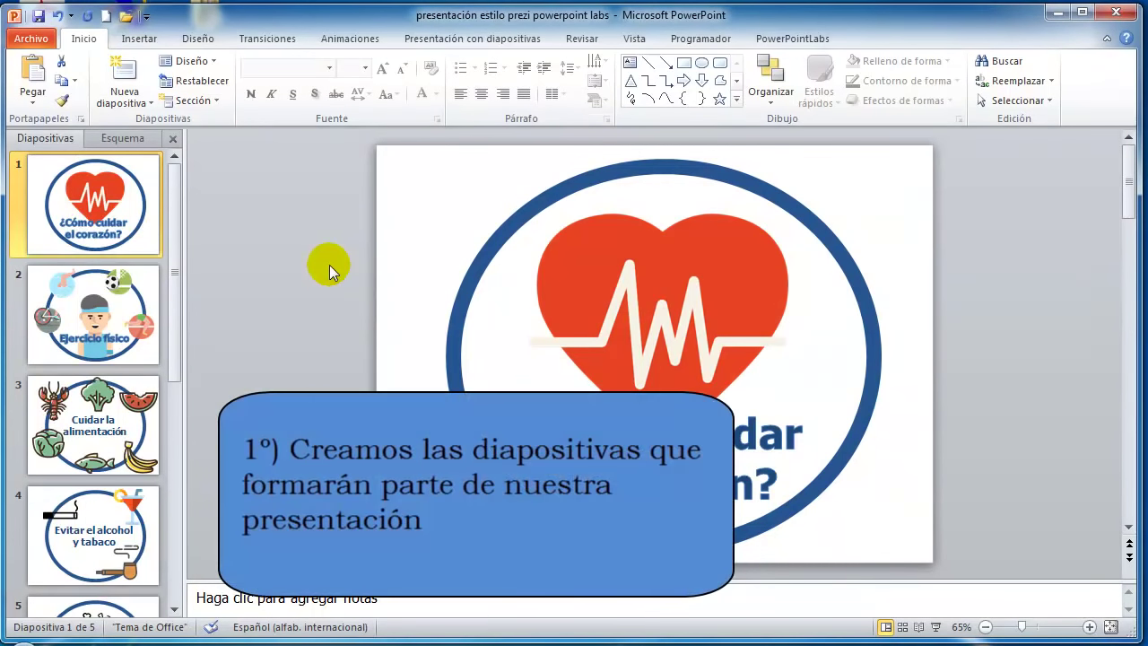
key("Down")
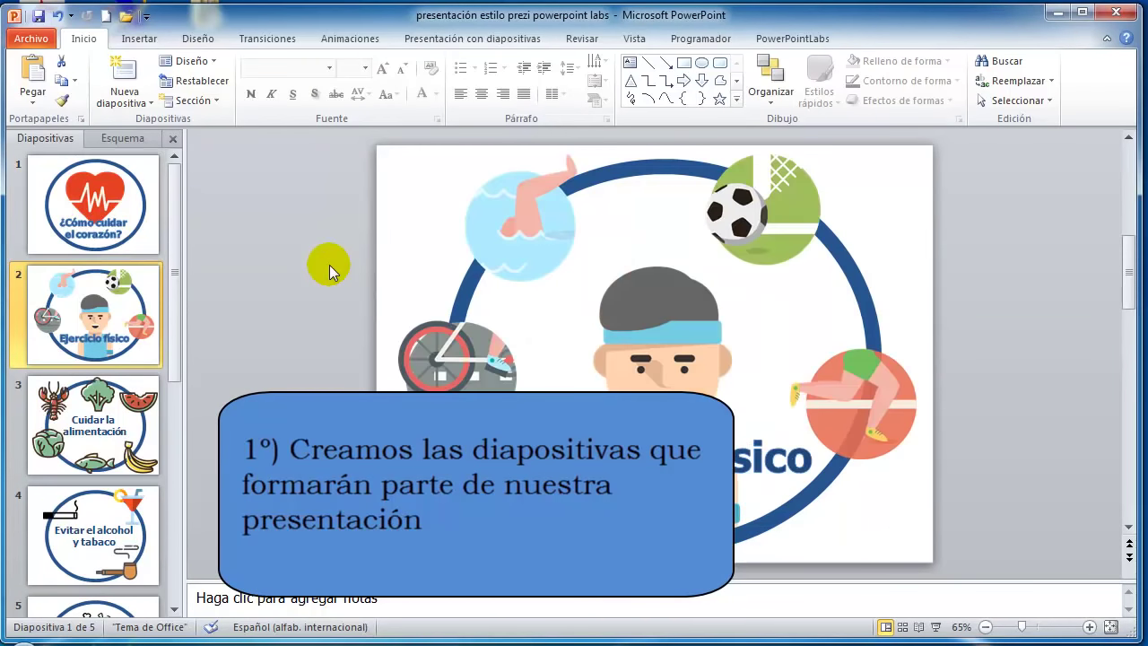
key("Down")
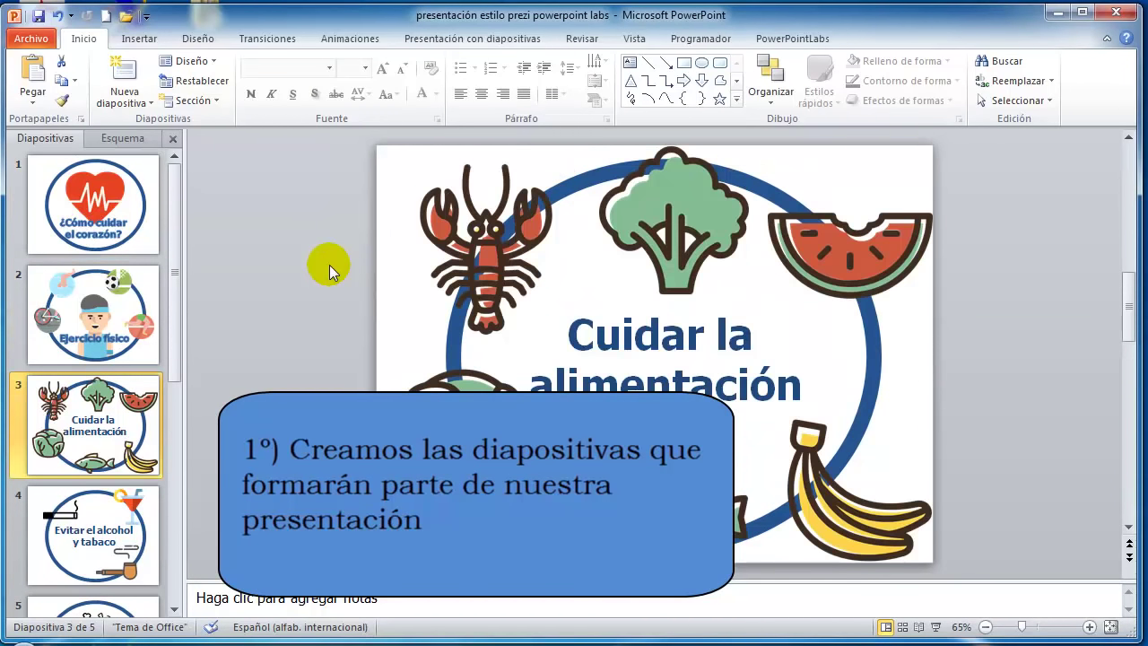
key("Down")
key("Down")
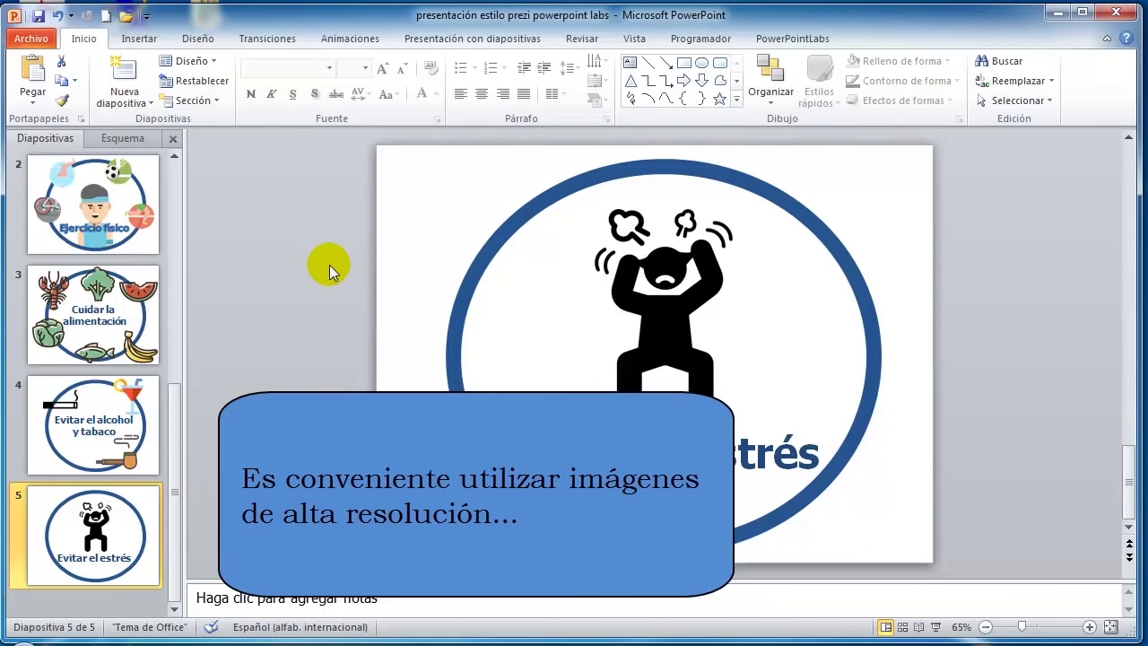
key("Up")
key("Up")
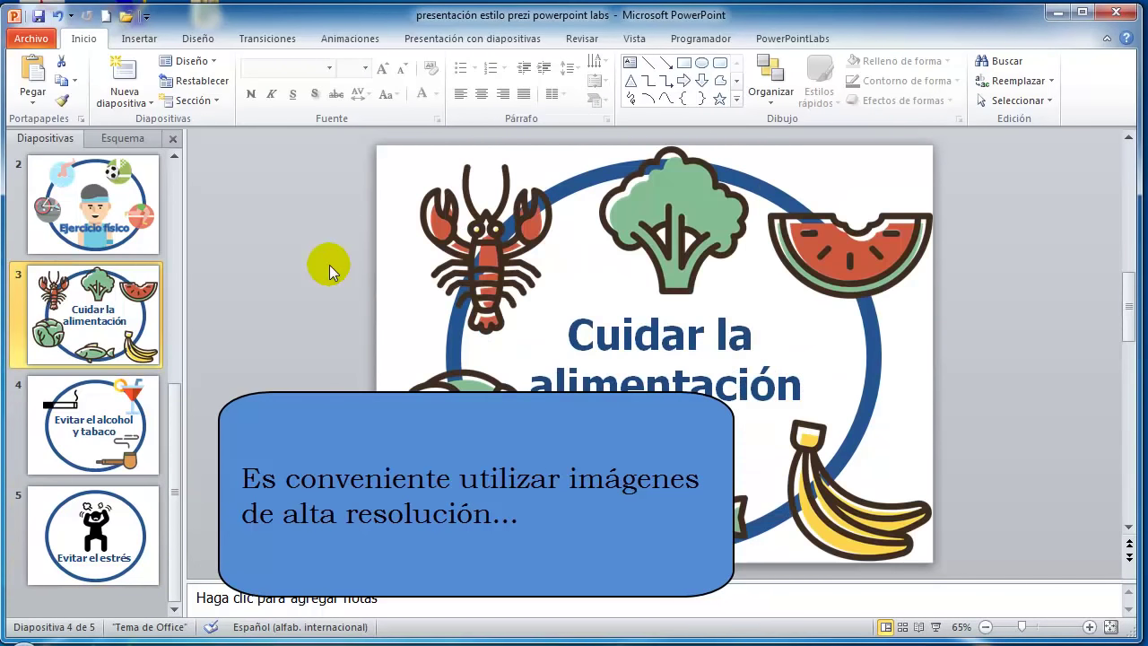
key("Up")
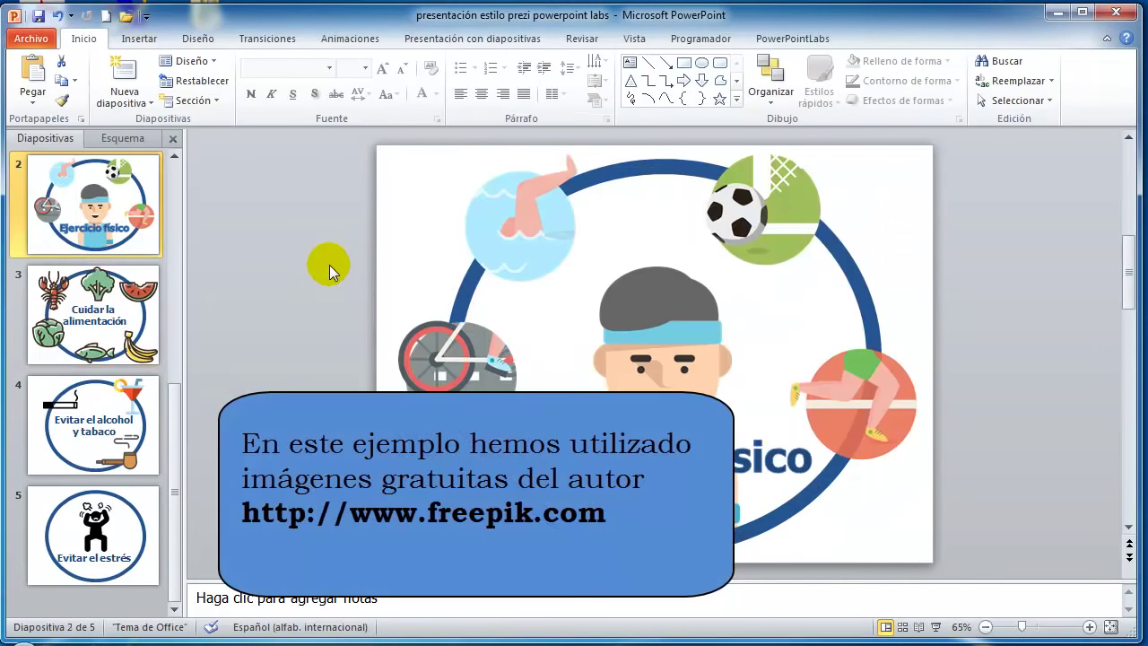
key("Up")
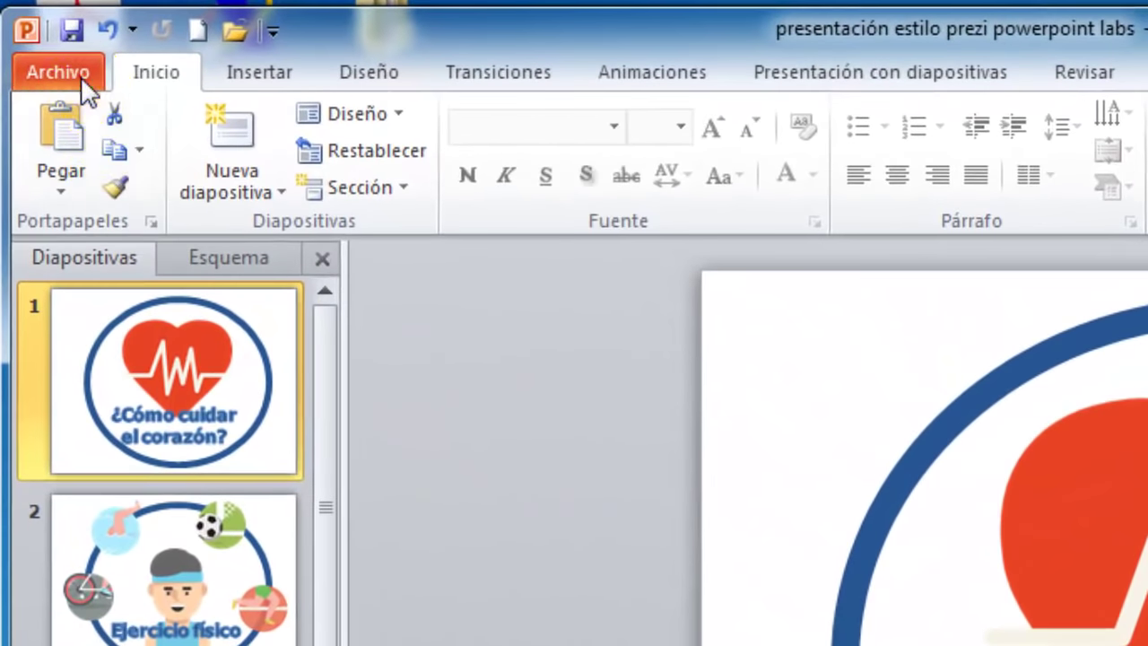
Step: Save the presentation as PNG in Descargas, exporting every slide as its own image
left_click(77, 73)
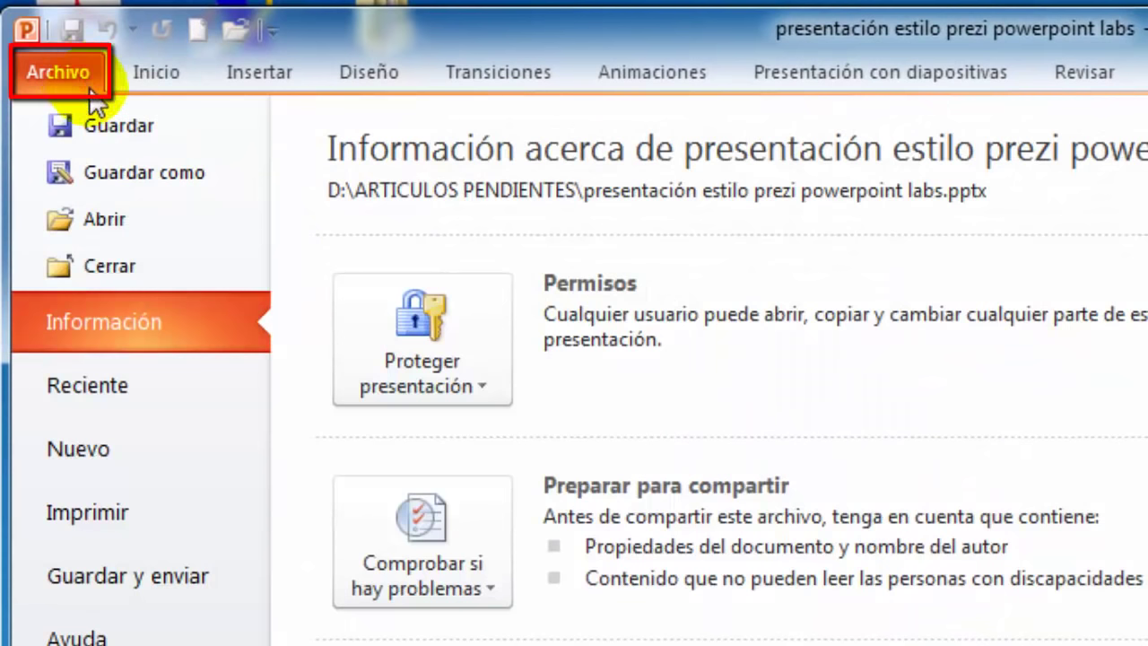
left_click(218, 172)
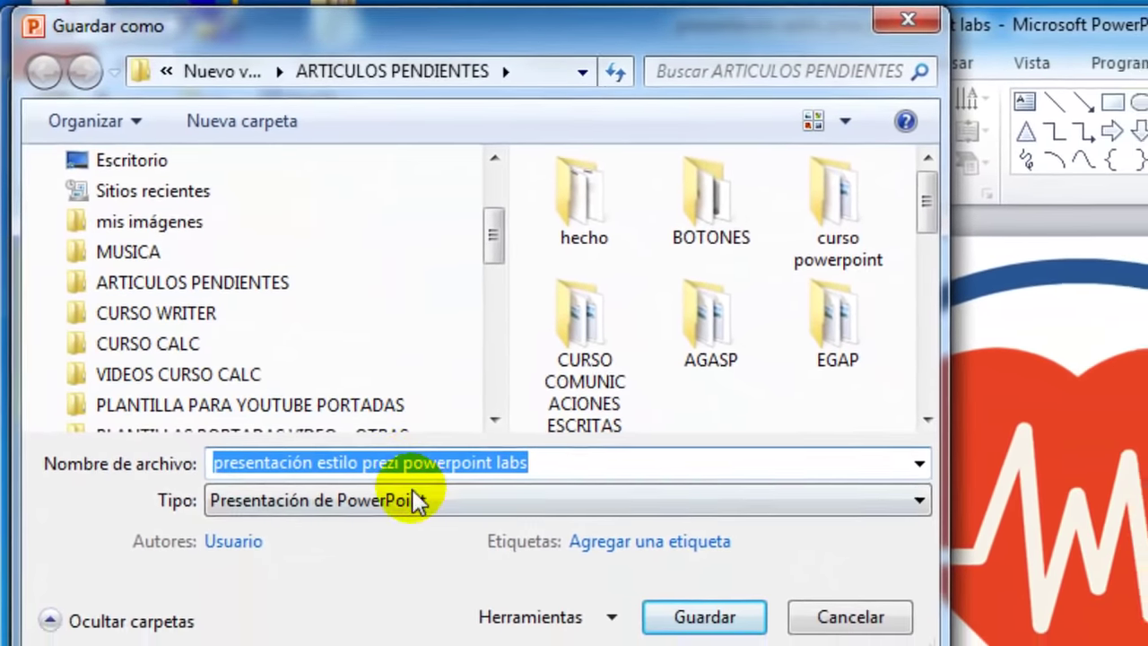
left_click(435, 531)
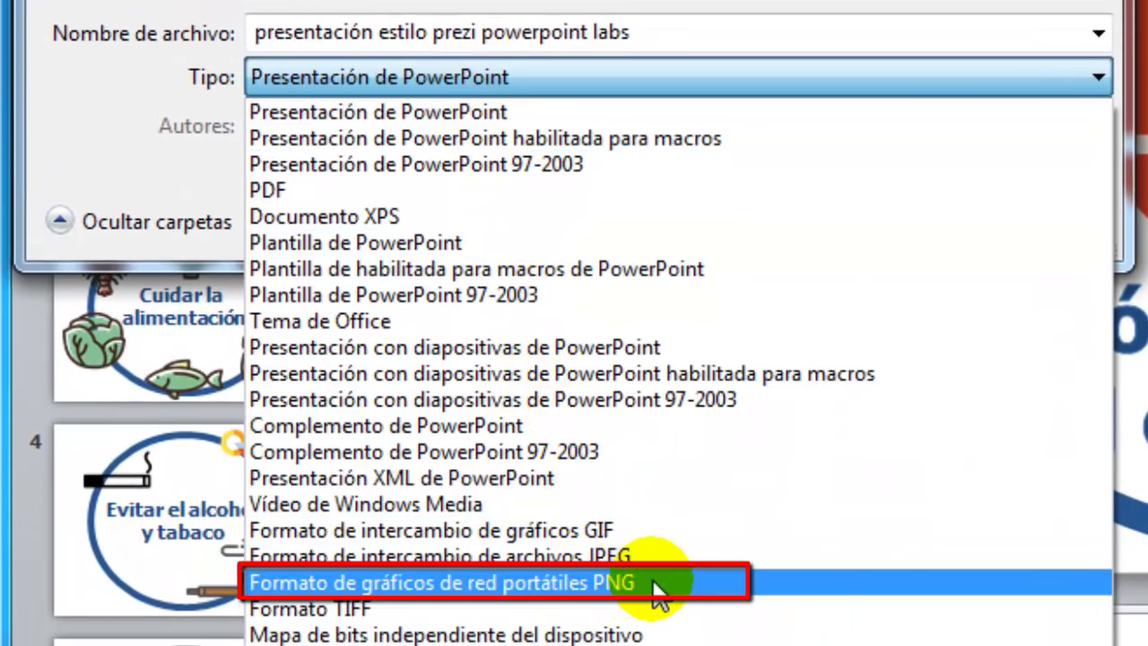
left_click(653, 583)
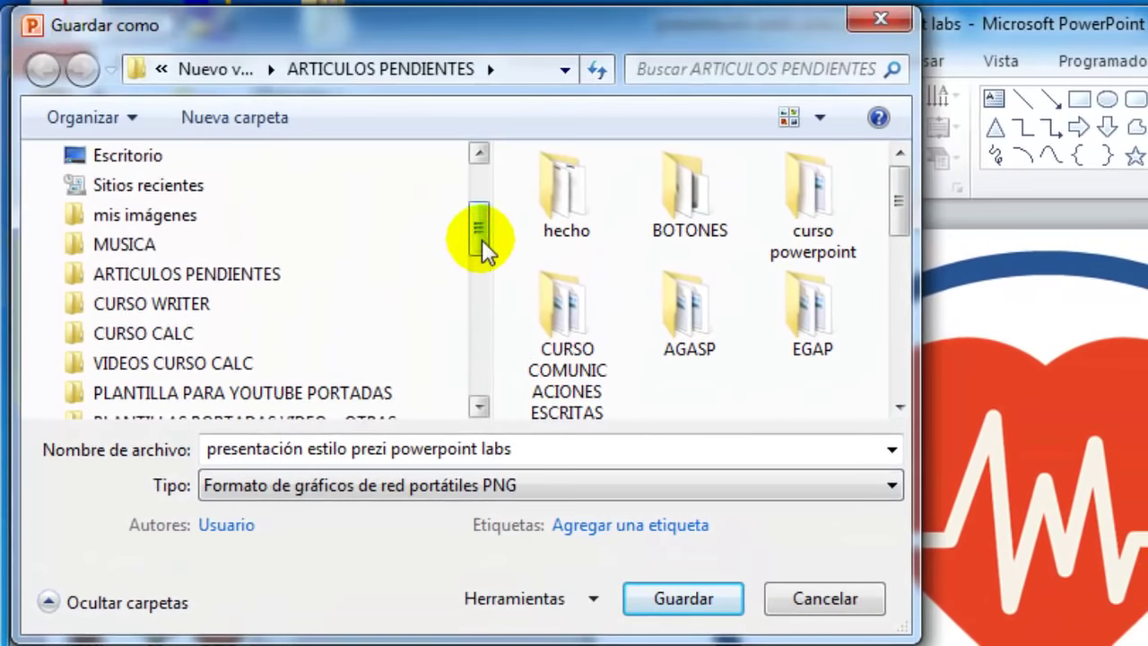
left_click_drag(484, 252, 397, 205)
left_click(173, 253)
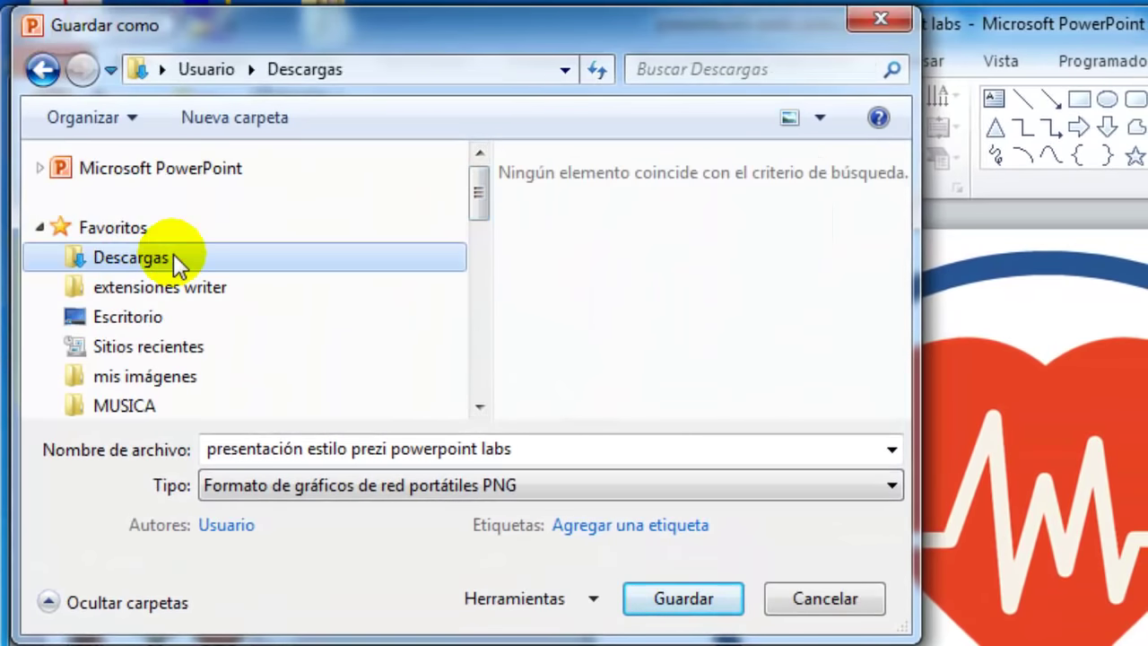
left_click(664, 599)
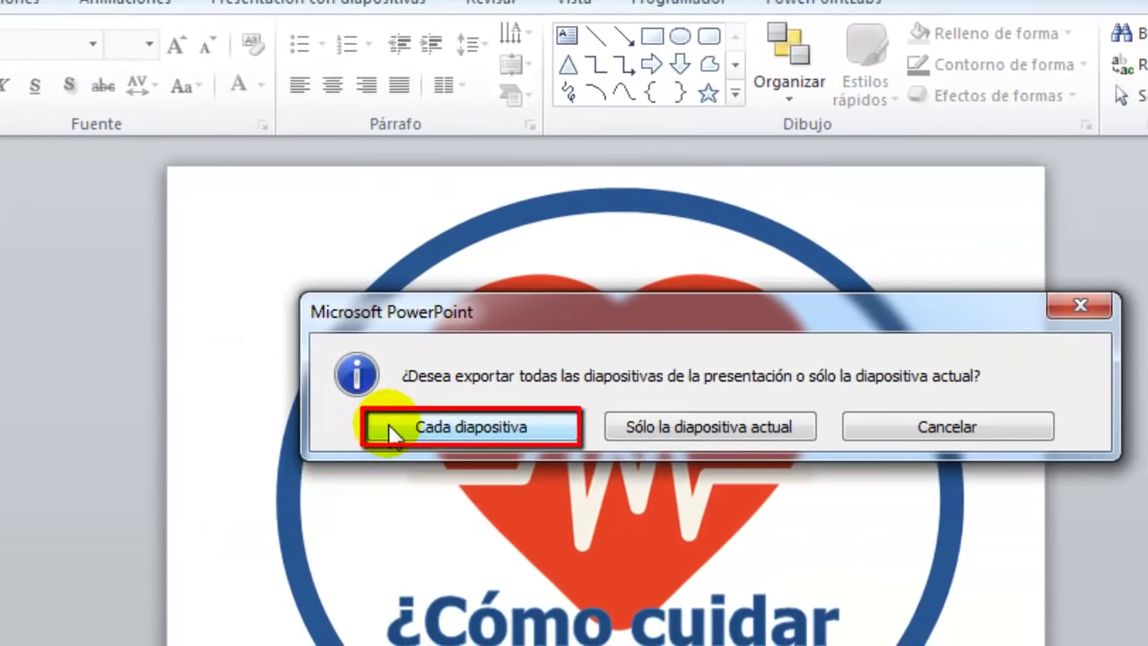
left_click(390, 425)
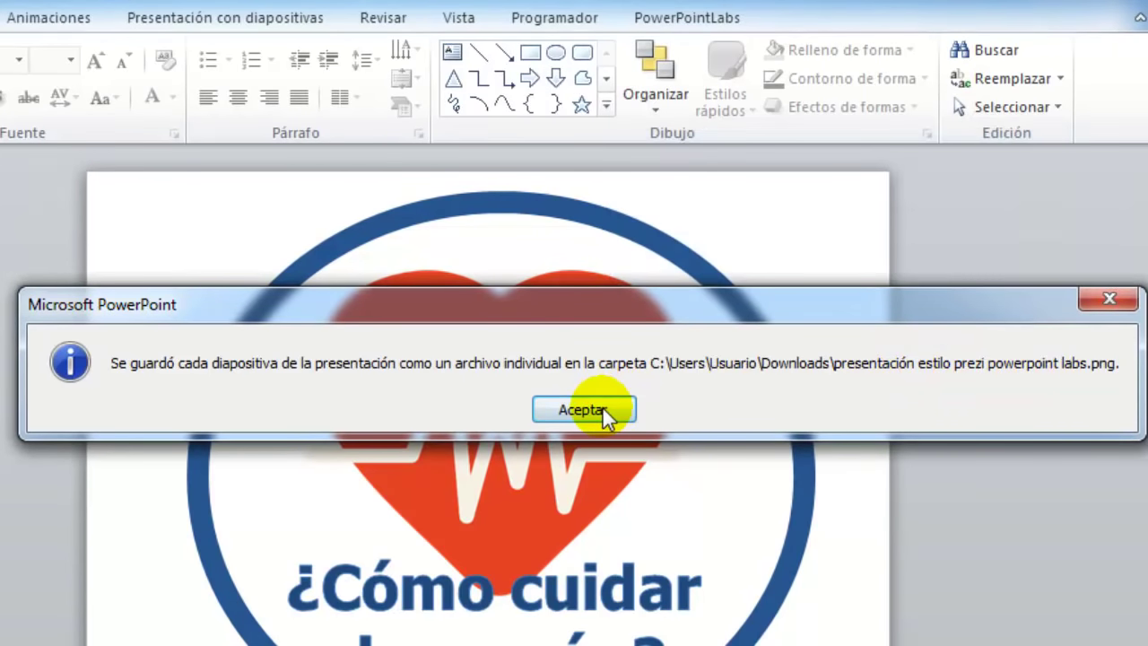
left_click(601, 410)
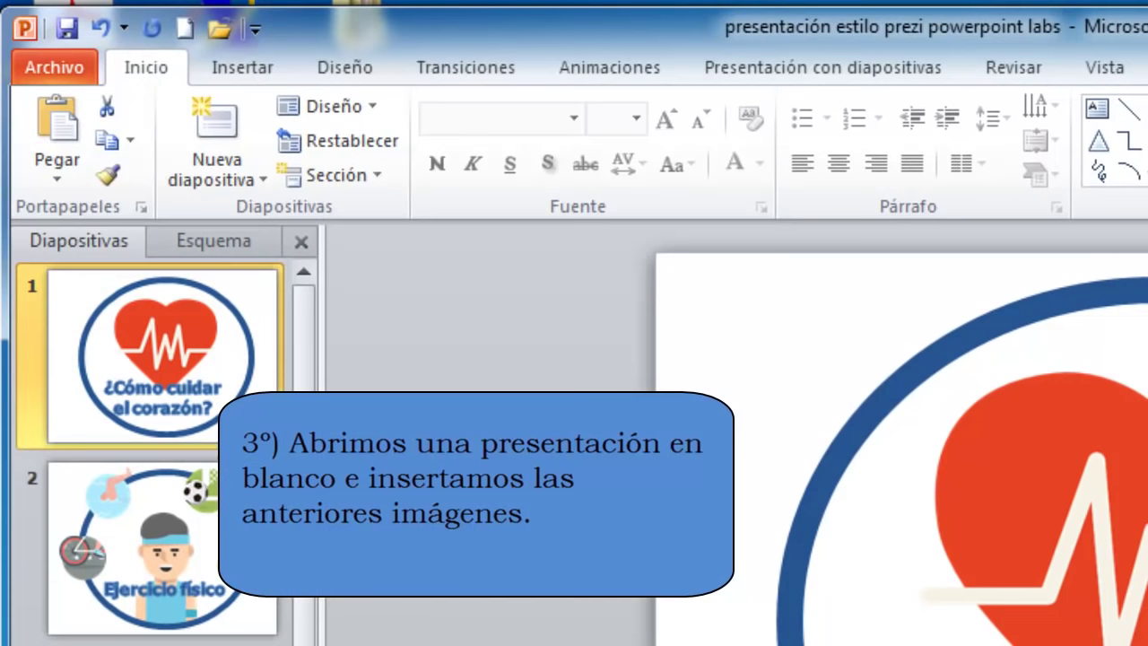
Step: In a new blank presentation, insert Diapositiva1 to Diapositiva5 from the exported images folder in Descargas
left_click(185, 34)
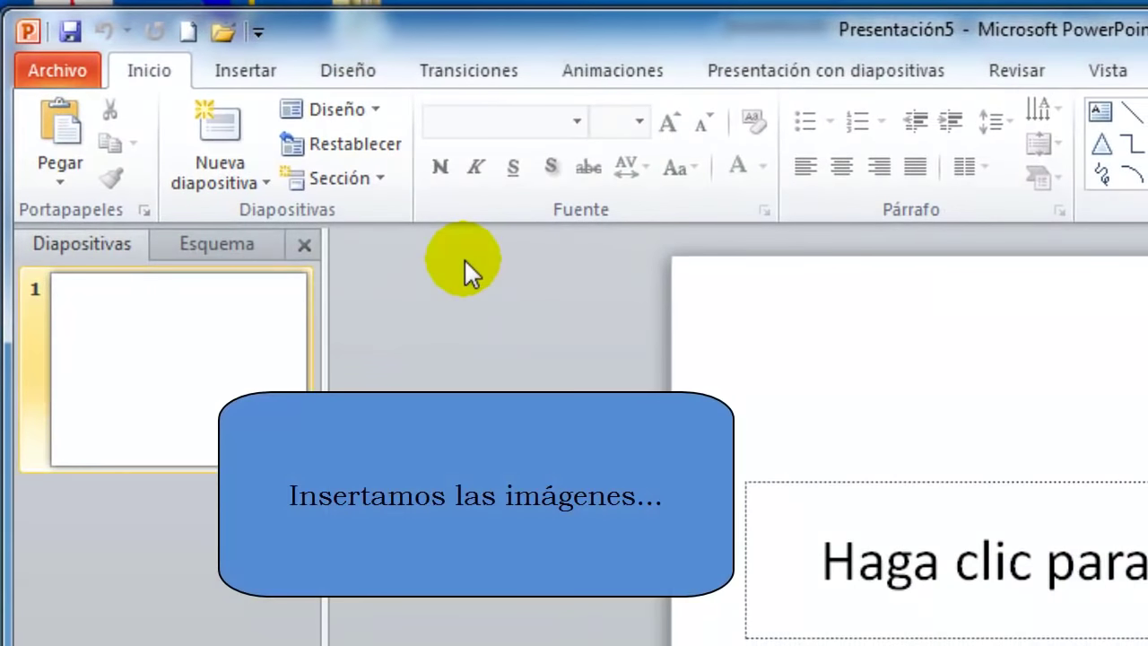
left_click(255, 77)
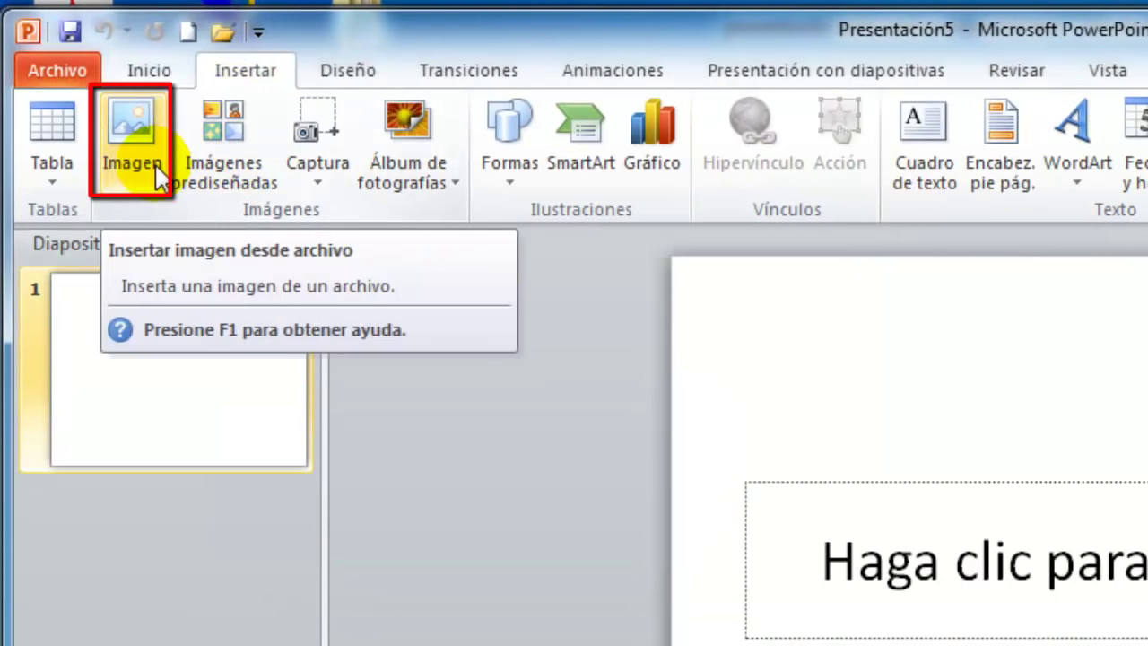
left_click(158, 173)
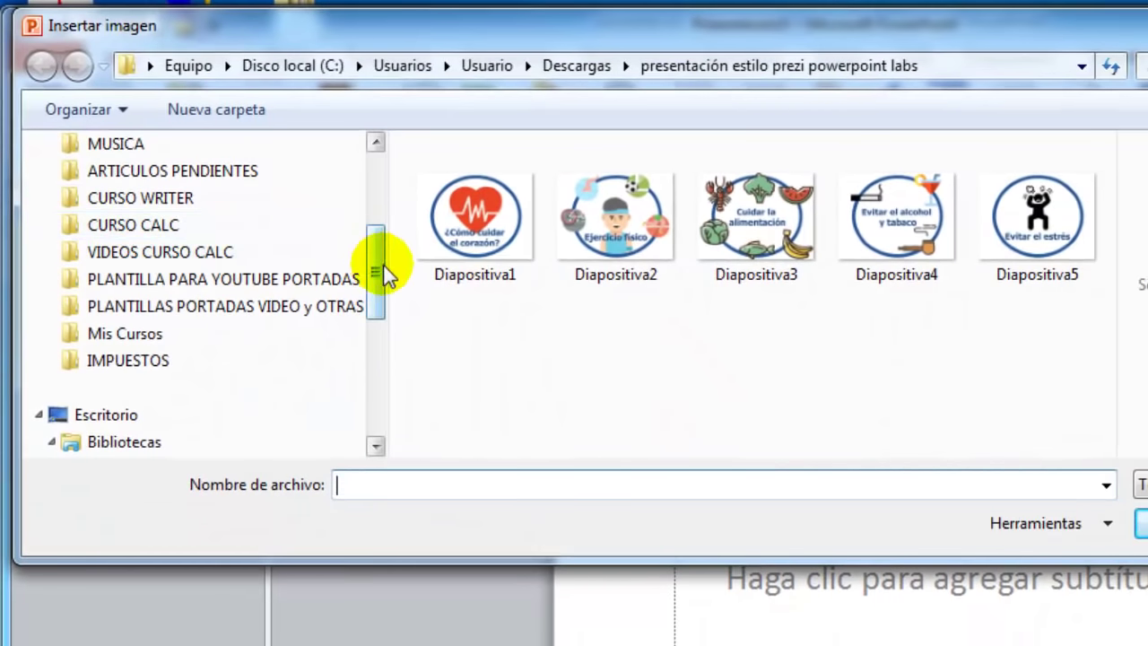
left_click_drag(378, 269, 368, 192)
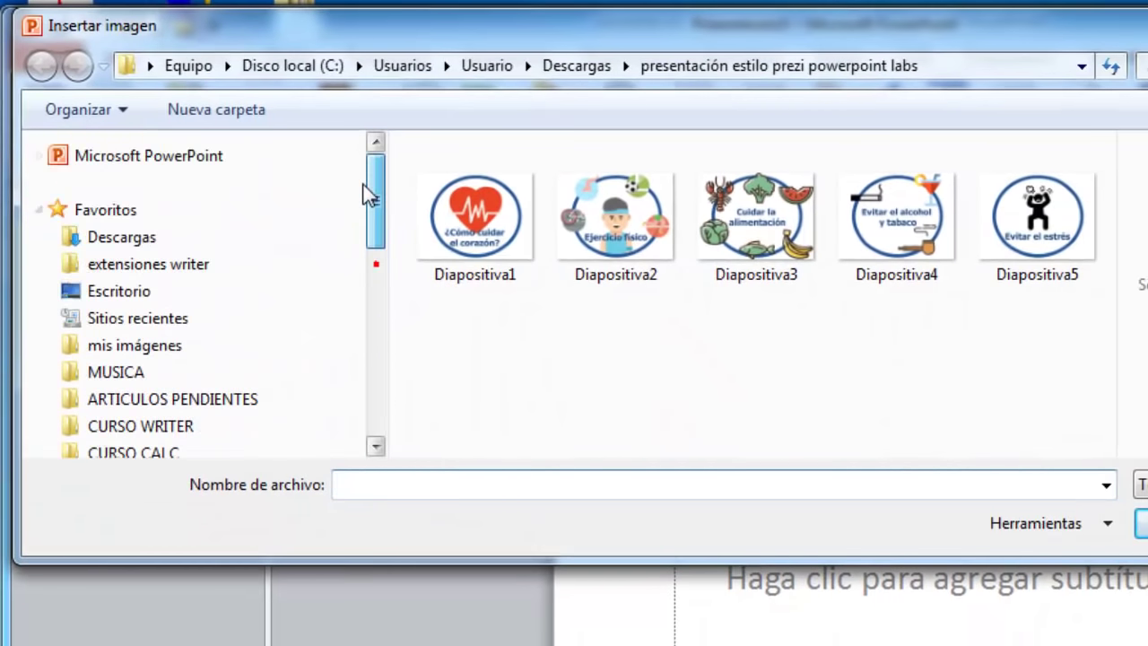
left_click(148, 237)
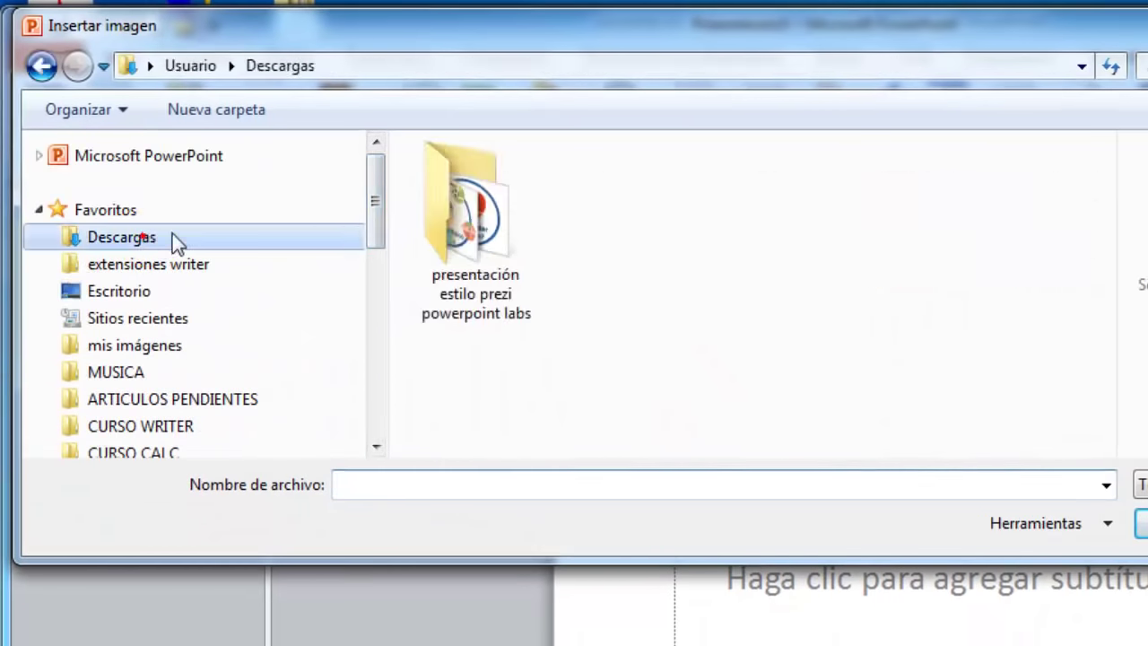
double_click(481, 231)
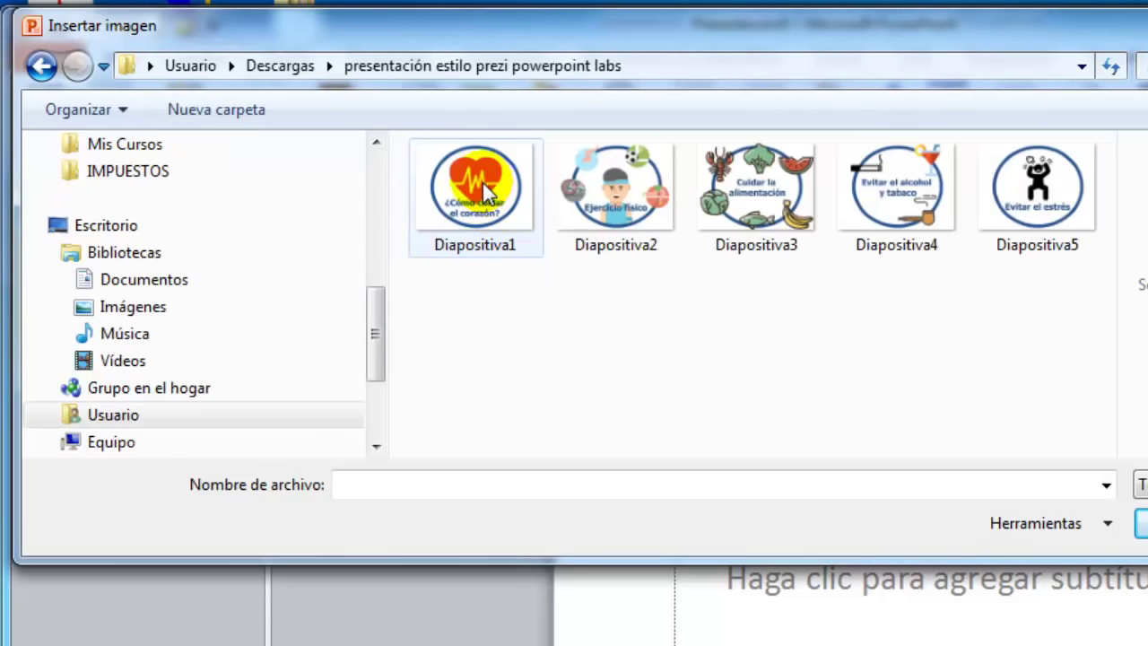
left_click(482, 217)
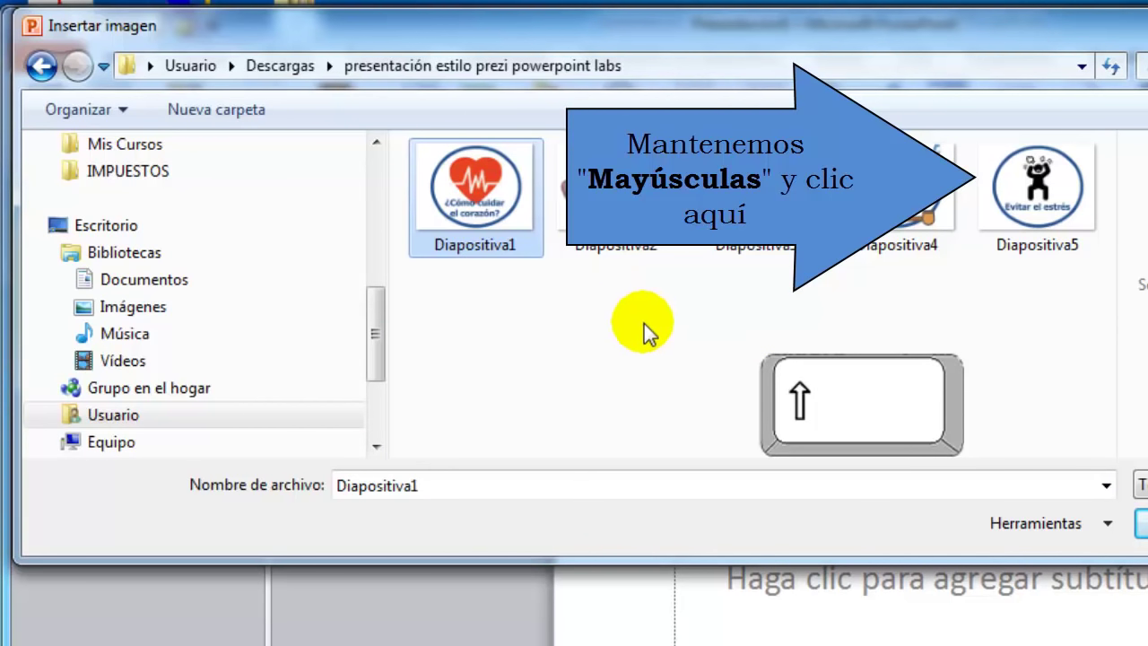
left_click(1036, 194, "shift")
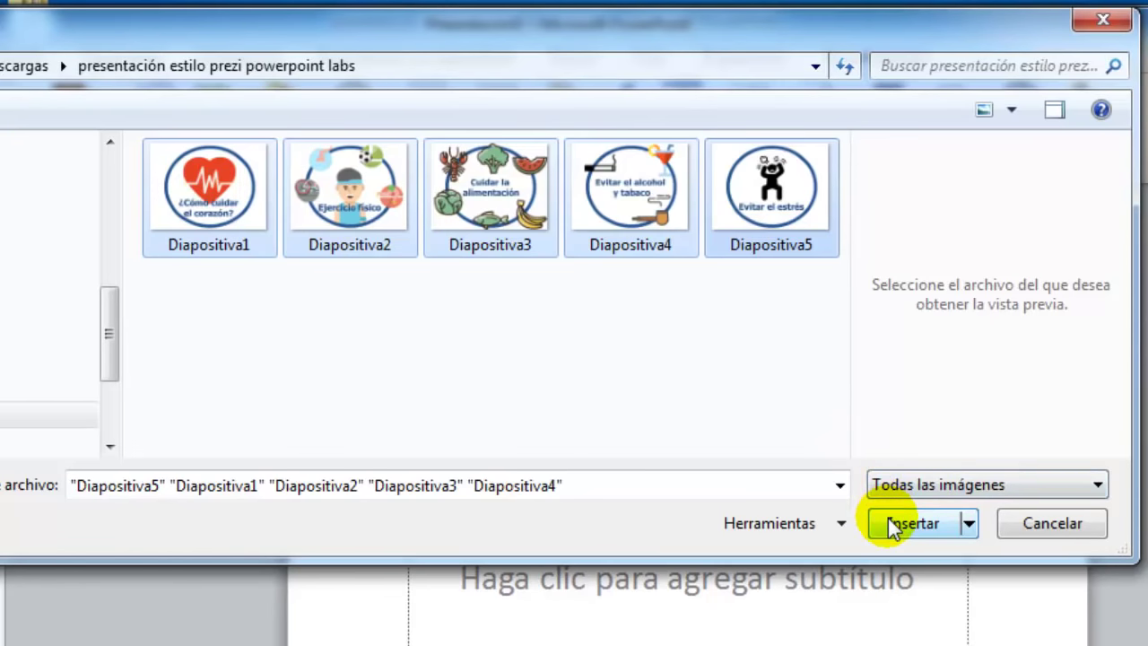
left_click(889, 517)
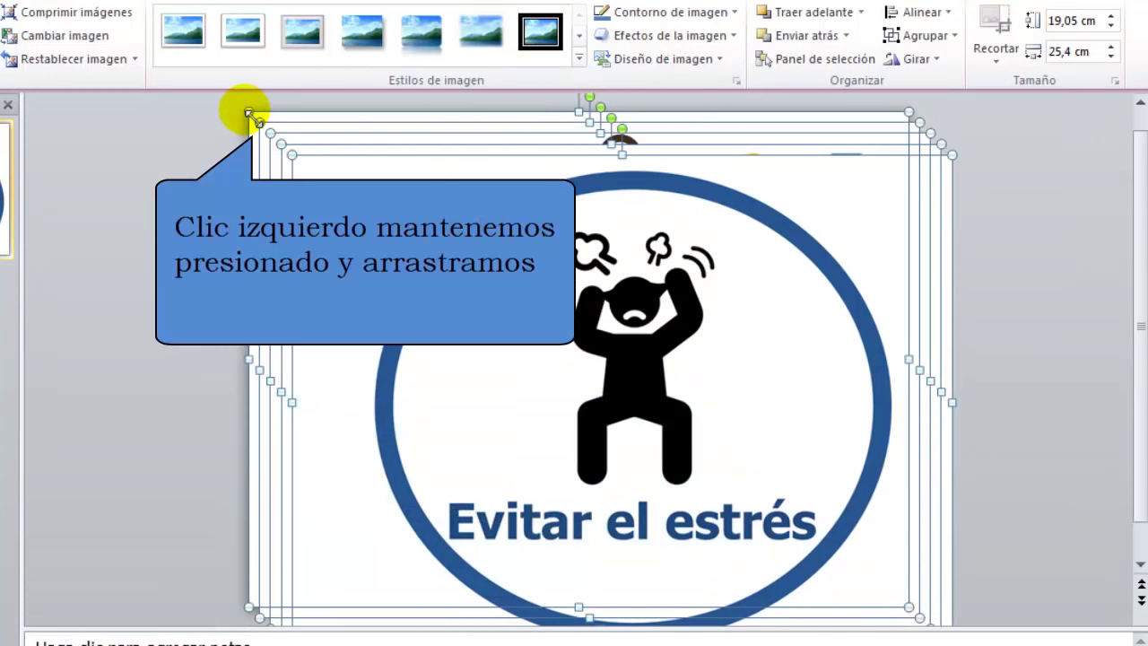
Step: Shrink and centre the picture stack, and delete the title and subtitle placeholders
mouse_move(251, 115)
left_mouse_down()
mouse_move(709, 440)
mouse_move(672, 431)
left_mouse_up()
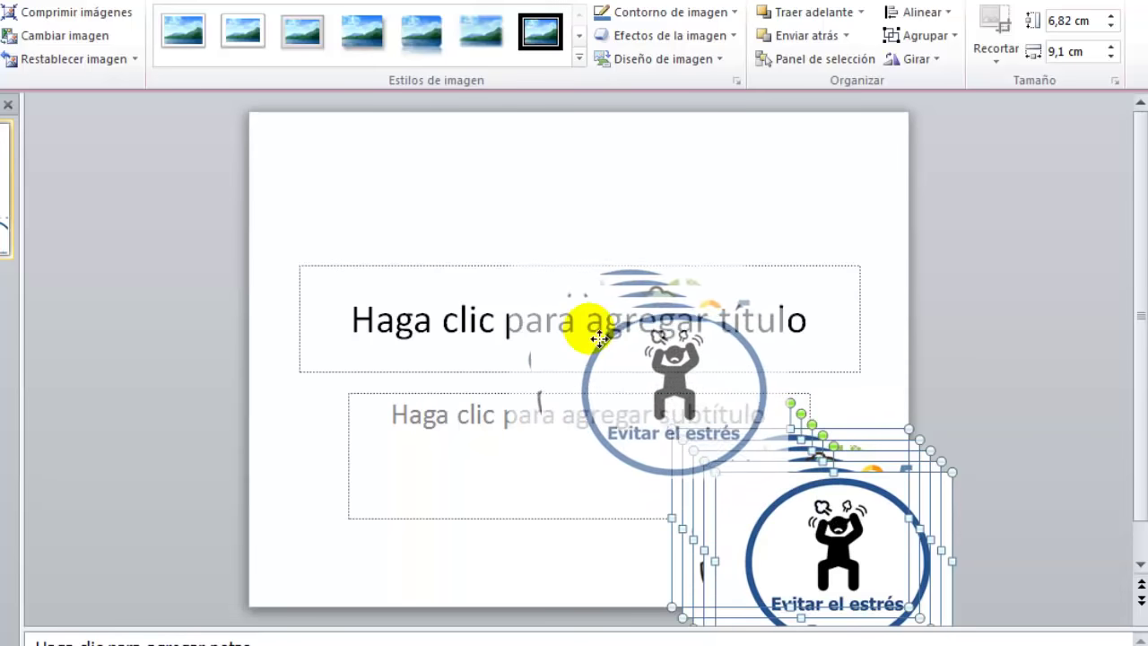
left_click_drag(766, 509, 606, 336)
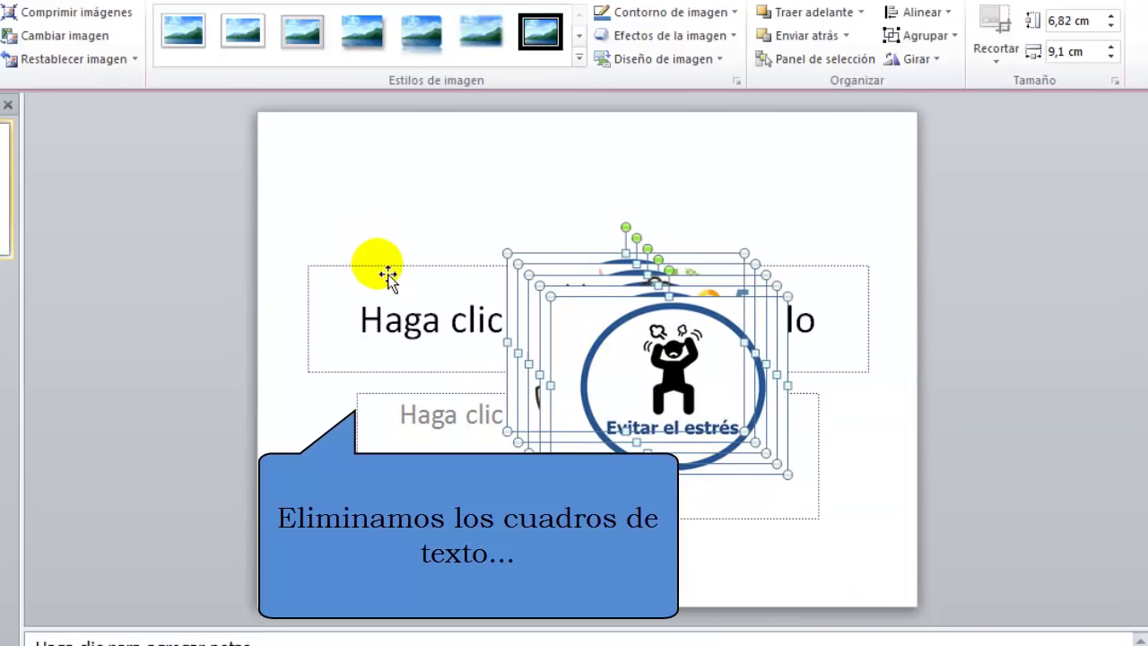
left_click(386, 269)
key("Delete")
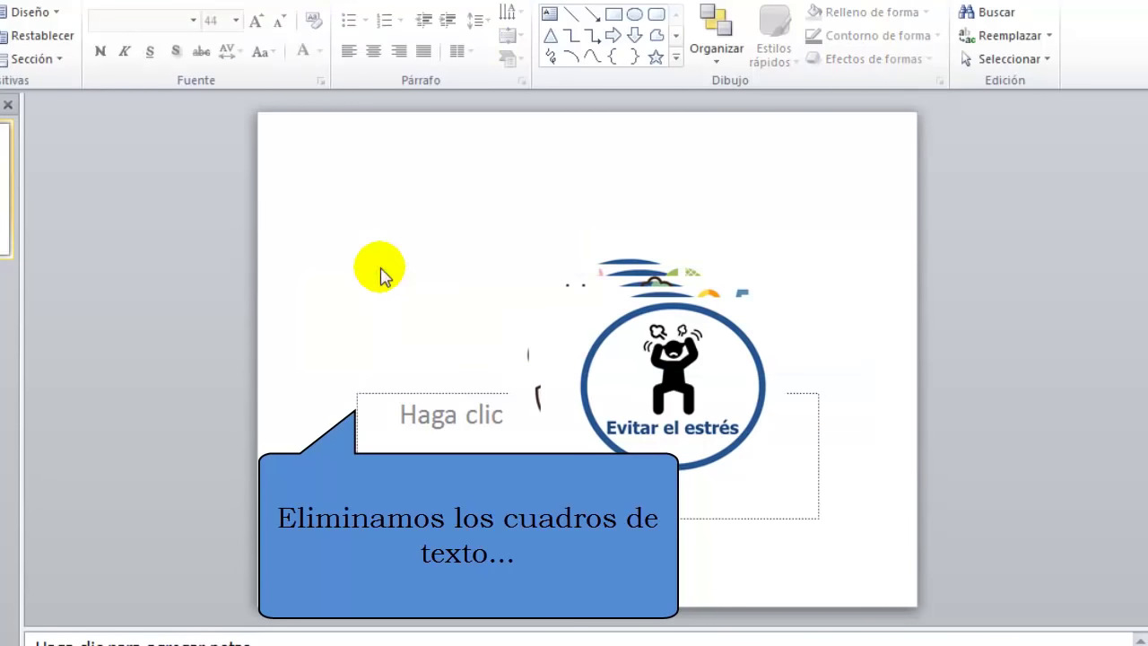
left_click(392, 392)
key("Delete")
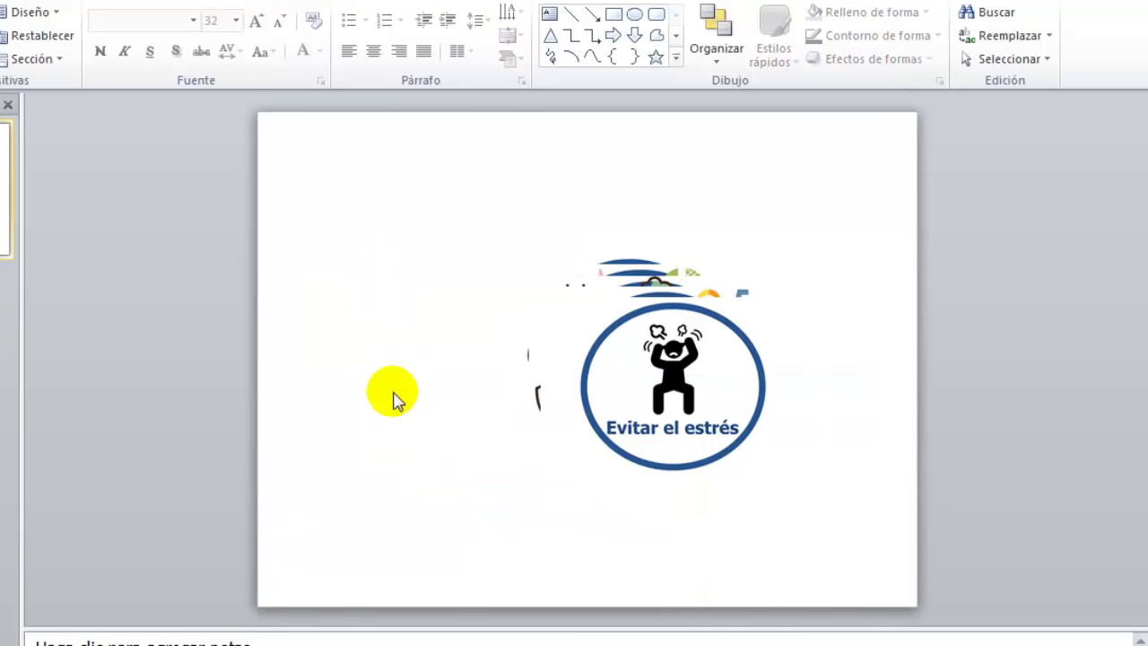
left_click(668, 391)
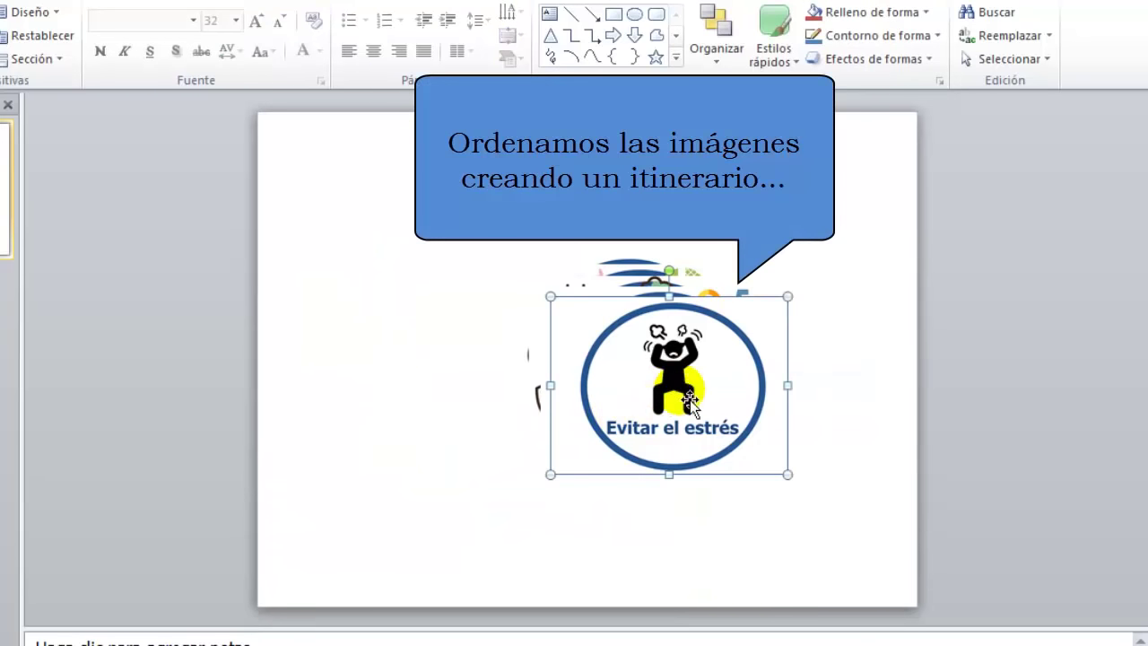
Step: Move estrés lower left, alcohol lower right, alimentación top right, Ejercicio físico top left around the heart
left_click_drag(671, 395, 387, 525)
mouse_move(644, 415)
left_mouse_down()
mouse_move(725, 428)
mouse_move(800, 524)
left_mouse_up()
left_click_drag(762, 408, 836, 228)
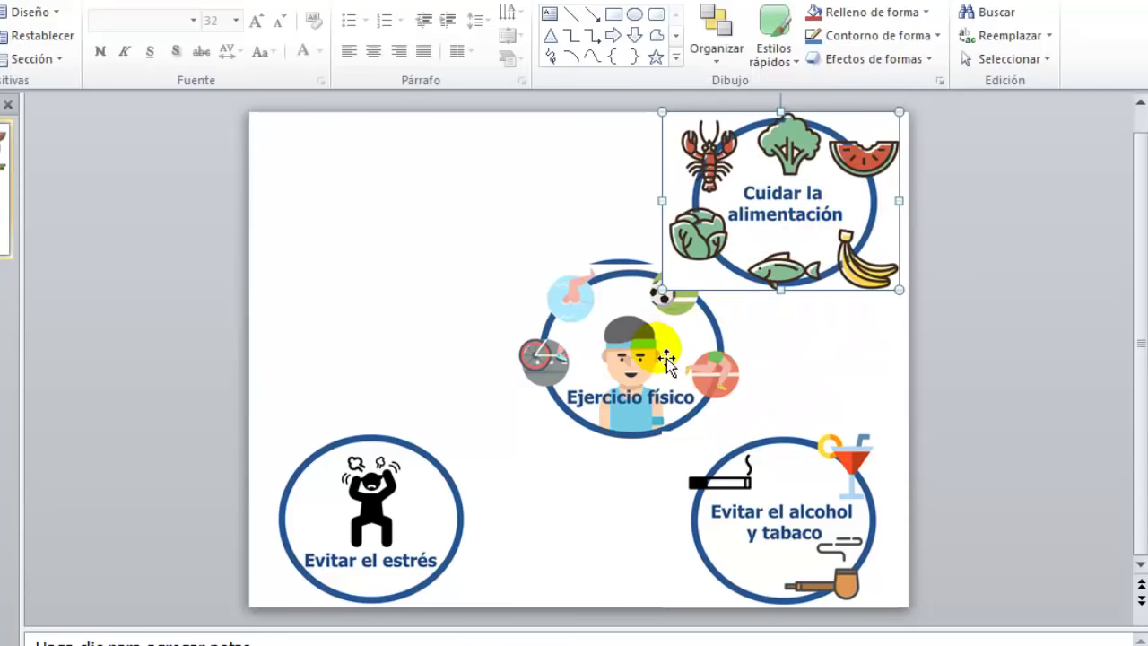
mouse_move(657, 350)
left_mouse_down()
mouse_move(389, 206)
mouse_move(609, 366)
left_mouse_up()
left_click(601, 531)
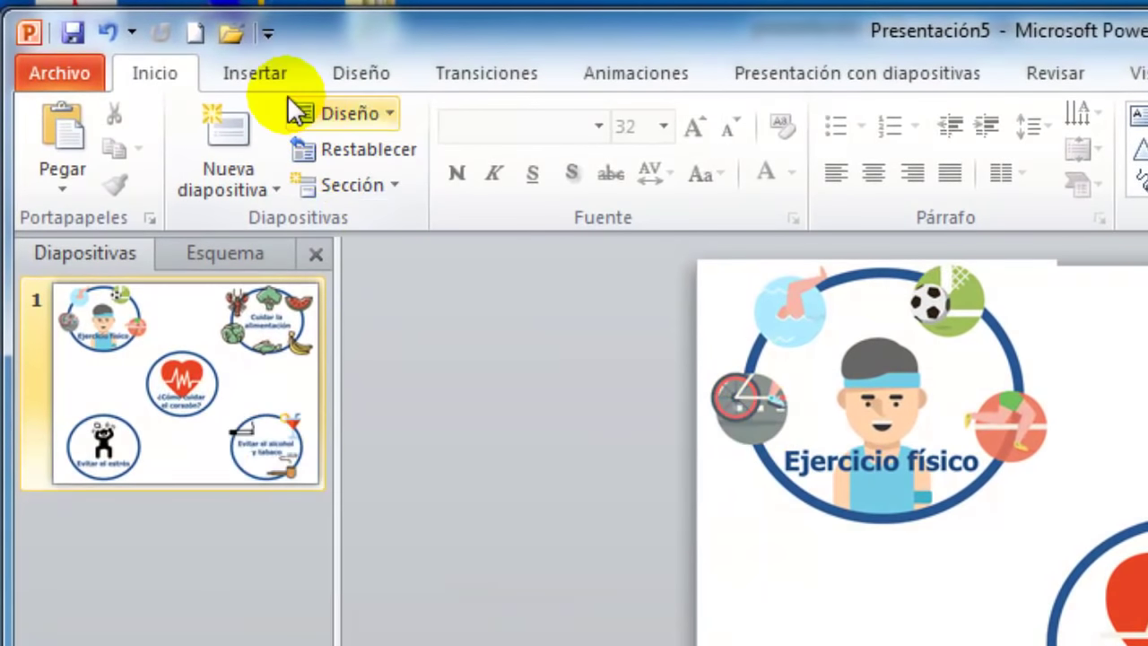
Step: Draw an arrow shape from the heart circle to the Ejercicio físico circle
left_click(264, 79)
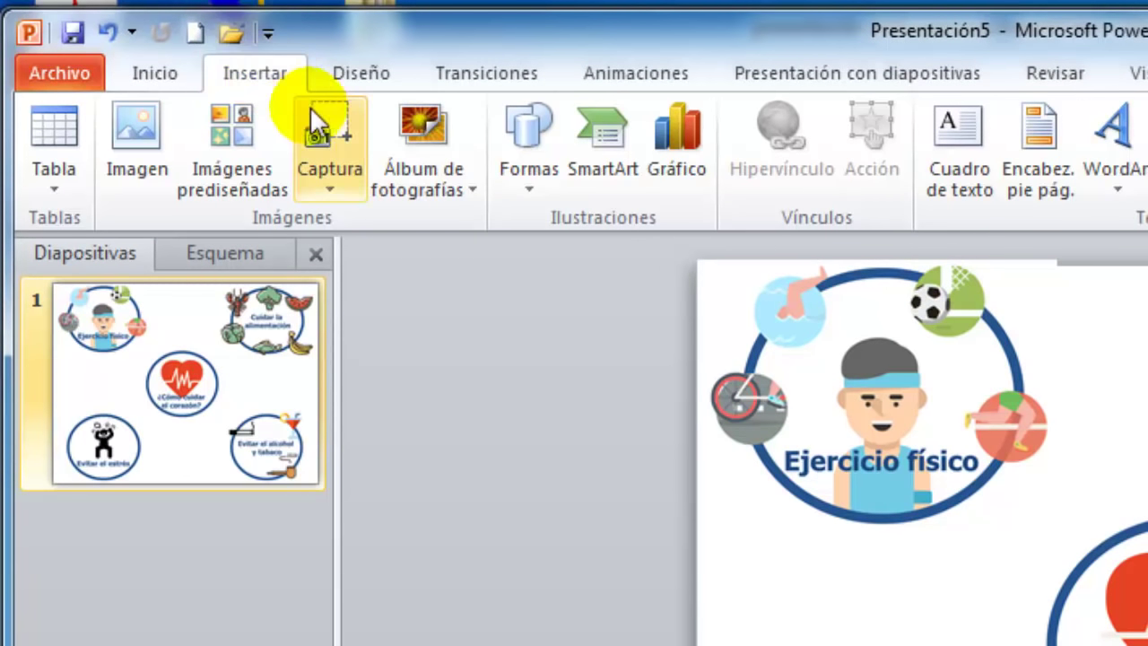
left_click(530, 199)
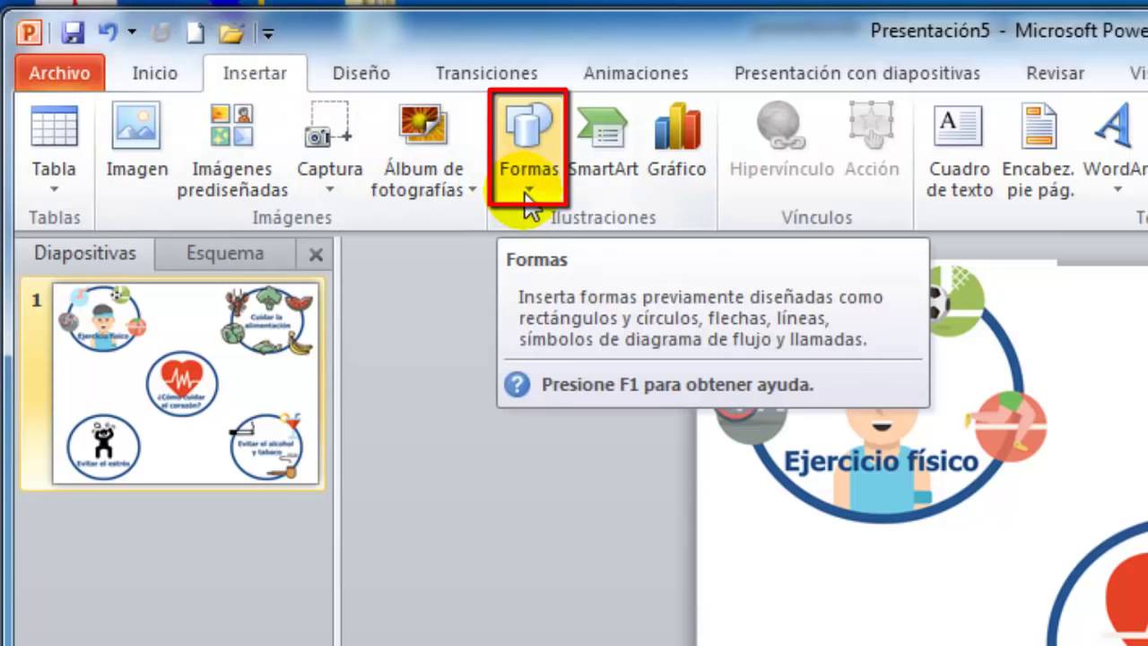
left_click(523, 190)
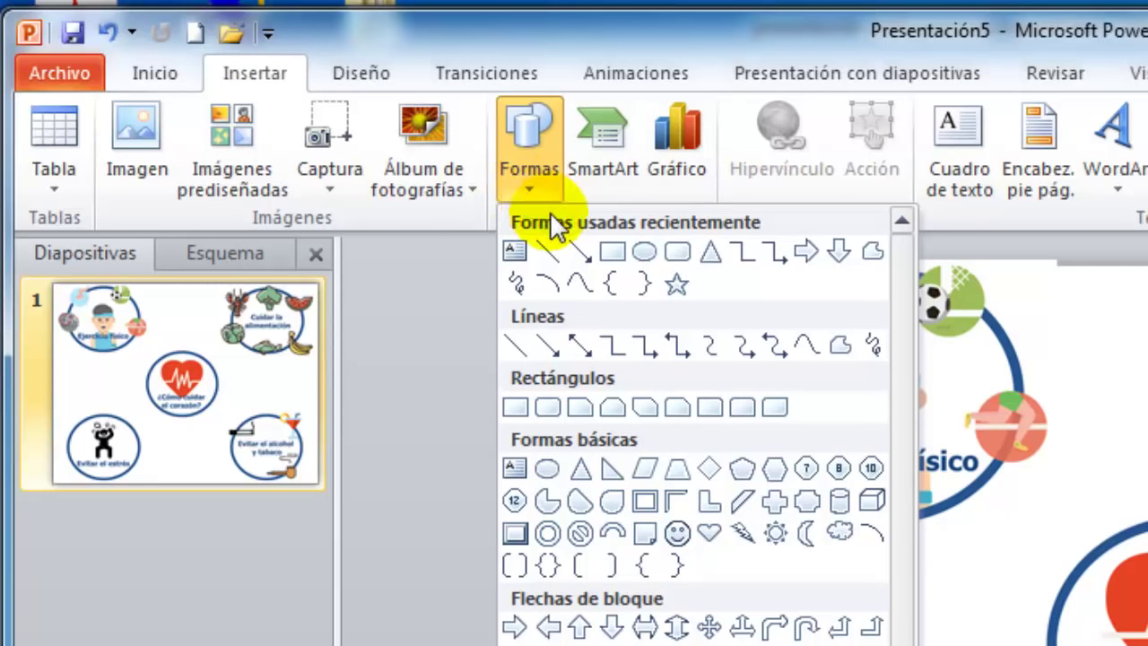
left_click(584, 258)
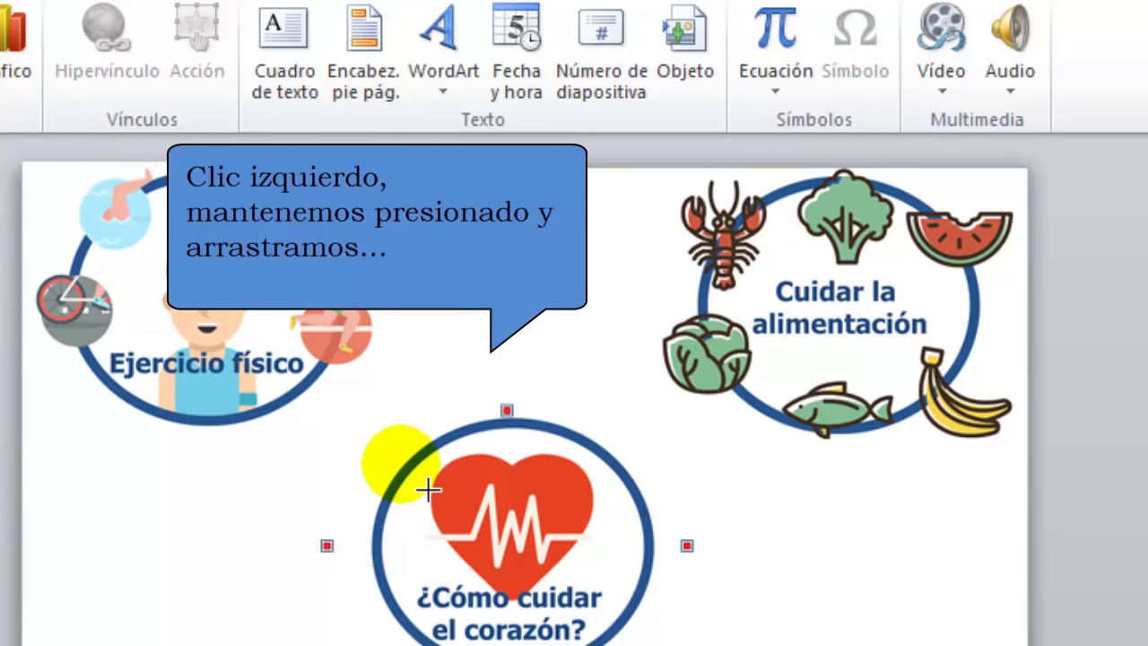
left_click_drag(398, 466, 341, 410)
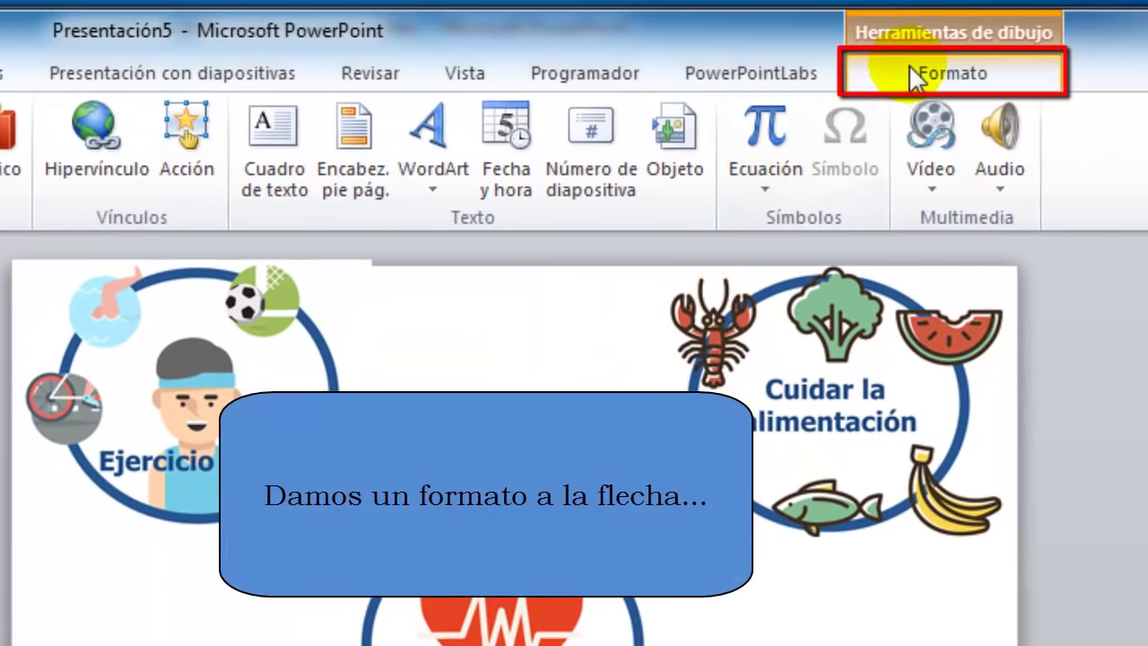
Step: Give the arrow a blue outline, 4½ pt weight and a dotted dash style
left_click(917, 73)
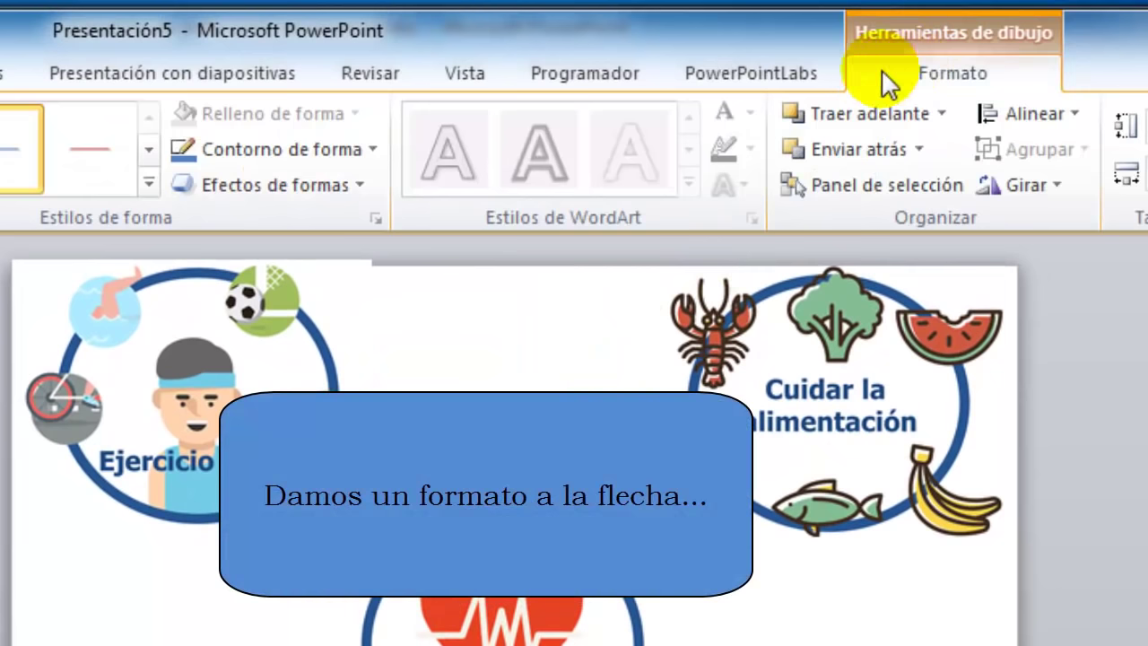
left_click(364, 154)
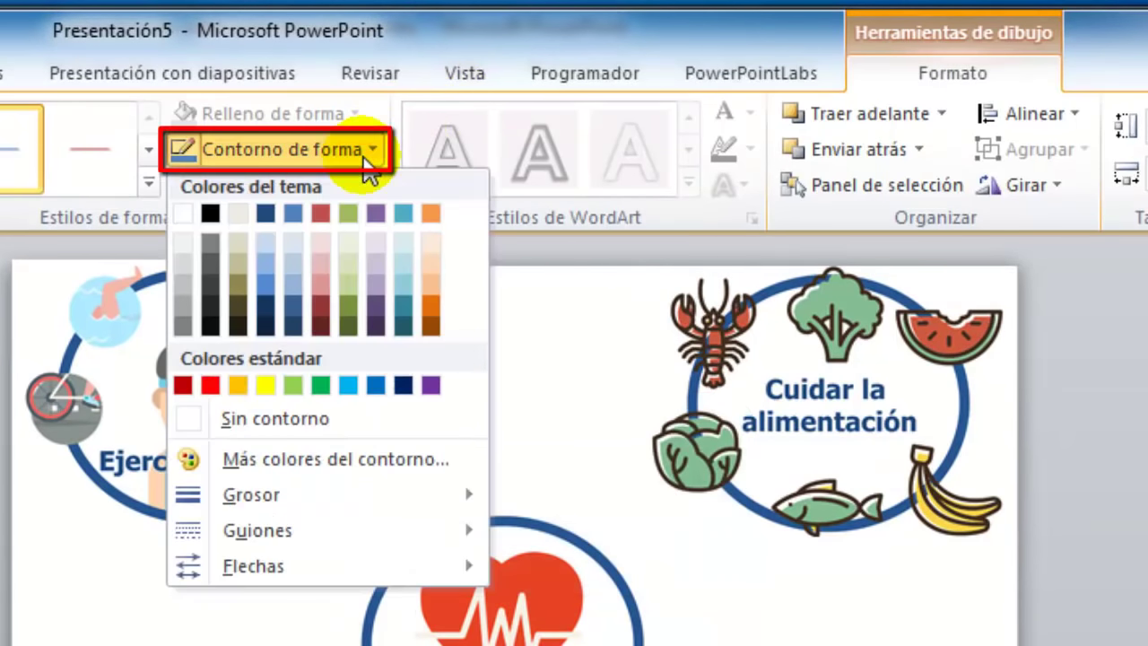
left_click(292, 212)
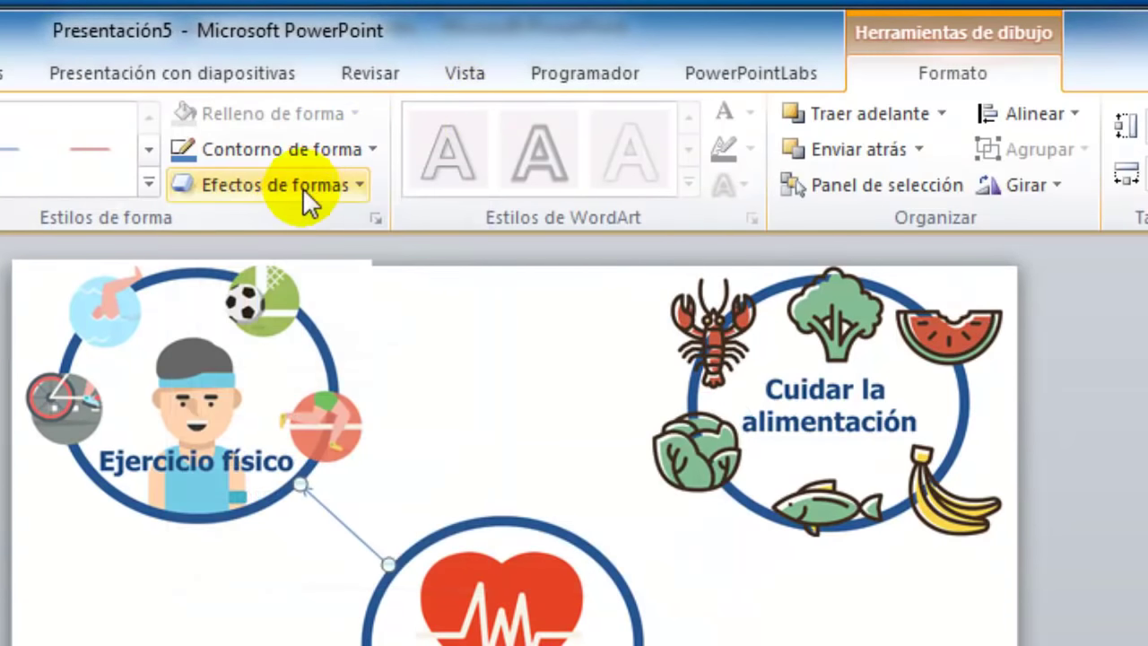
left_click(319, 155)
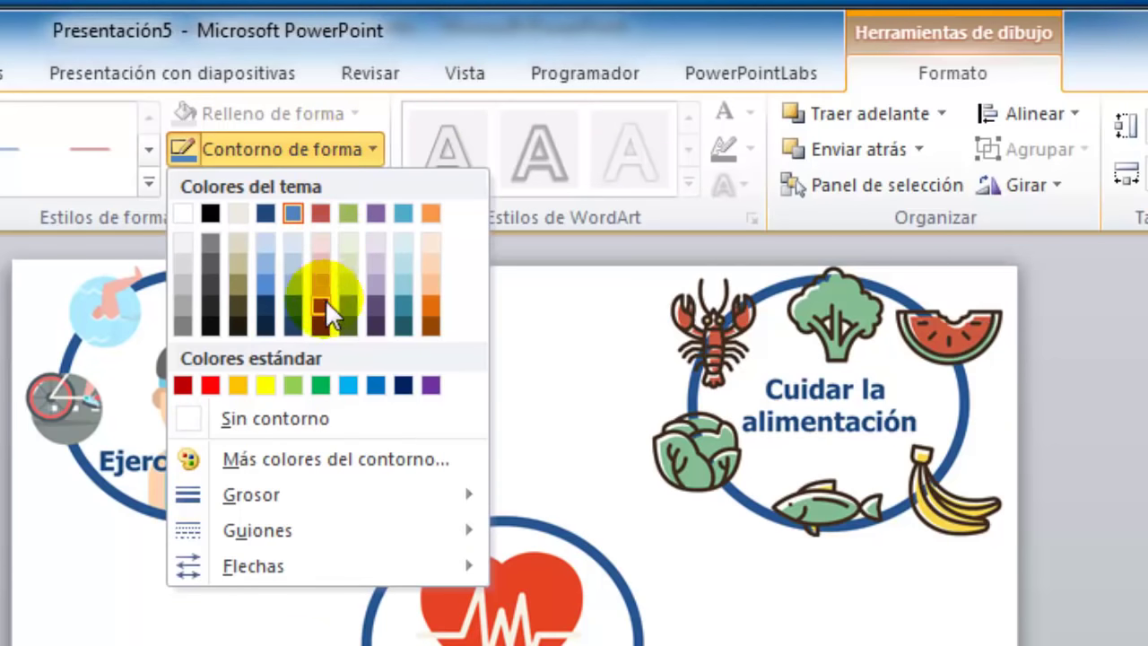
mouse_move(327, 308)
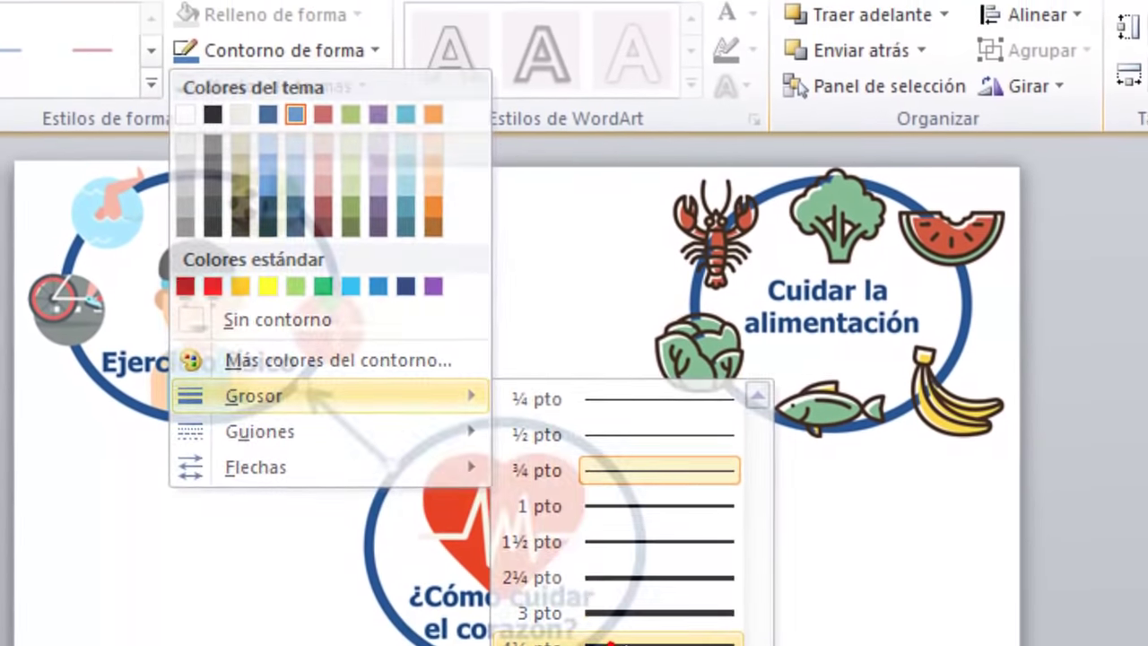
left_click(612, 562)
left_click(341, 153)
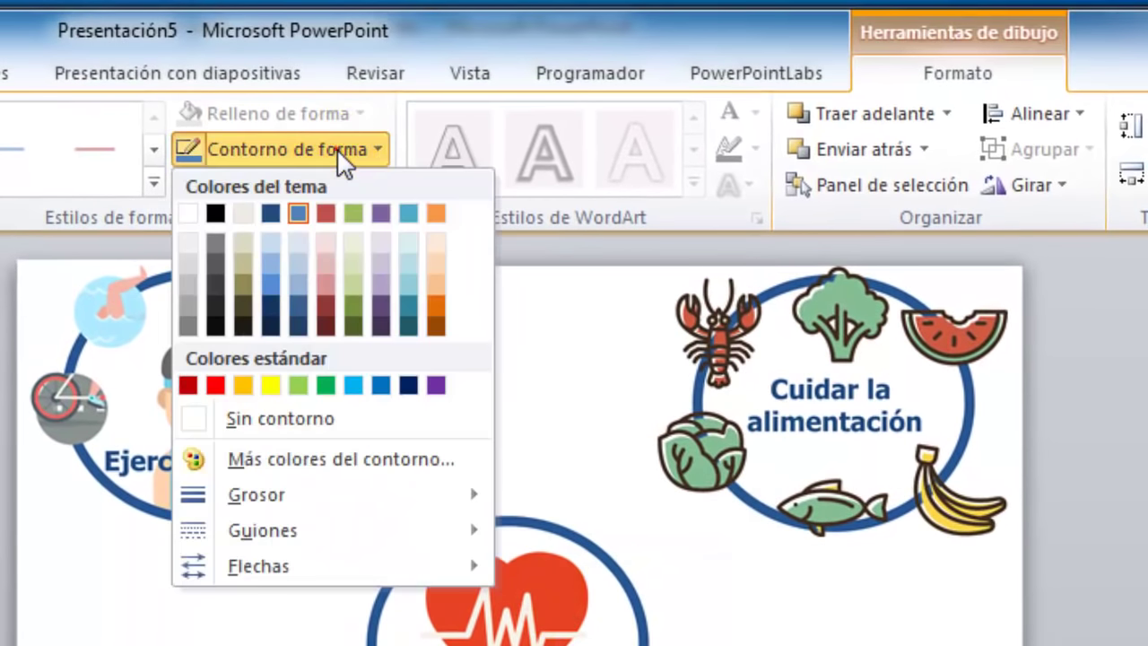
mouse_move(263, 530)
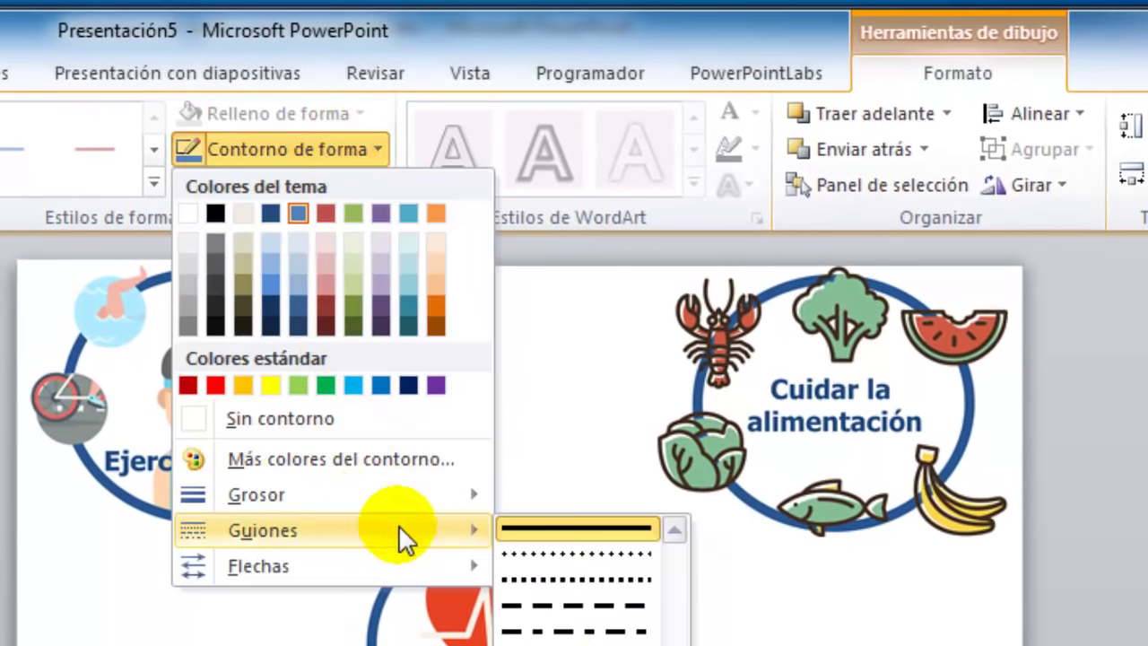
left_click(538, 556)
Step: Duplicate the dotted arrow, stretch it from Ejercicio físico to Cuidar la alimentación, and copy it again
left_click_drag(390, 556, 375, 538)
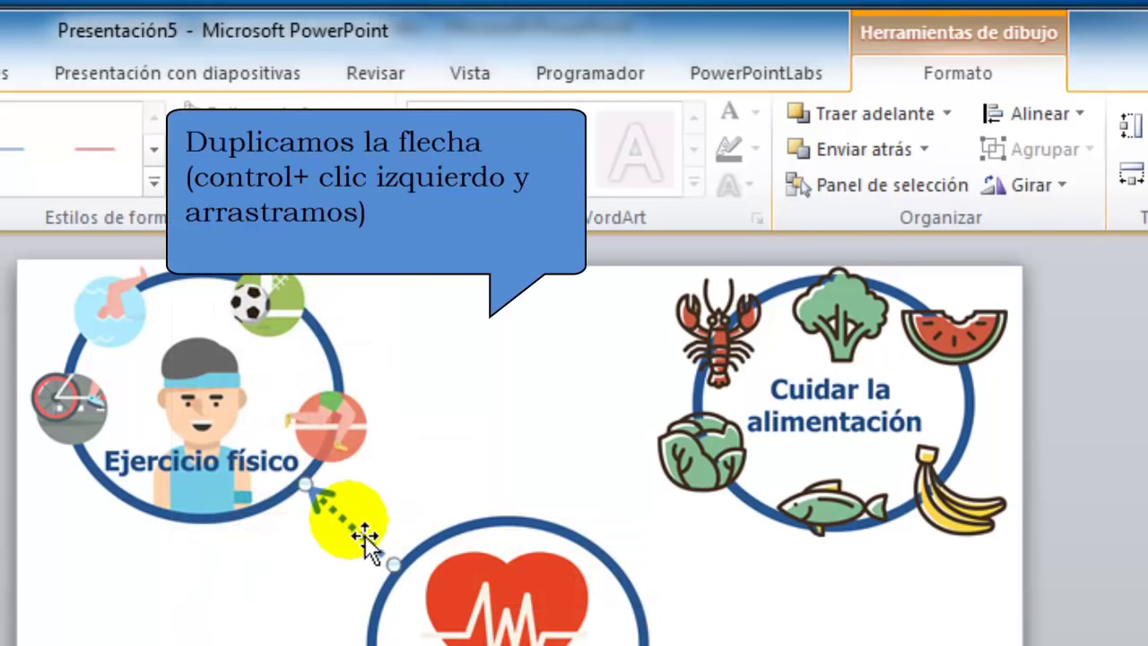
key("ctrl")
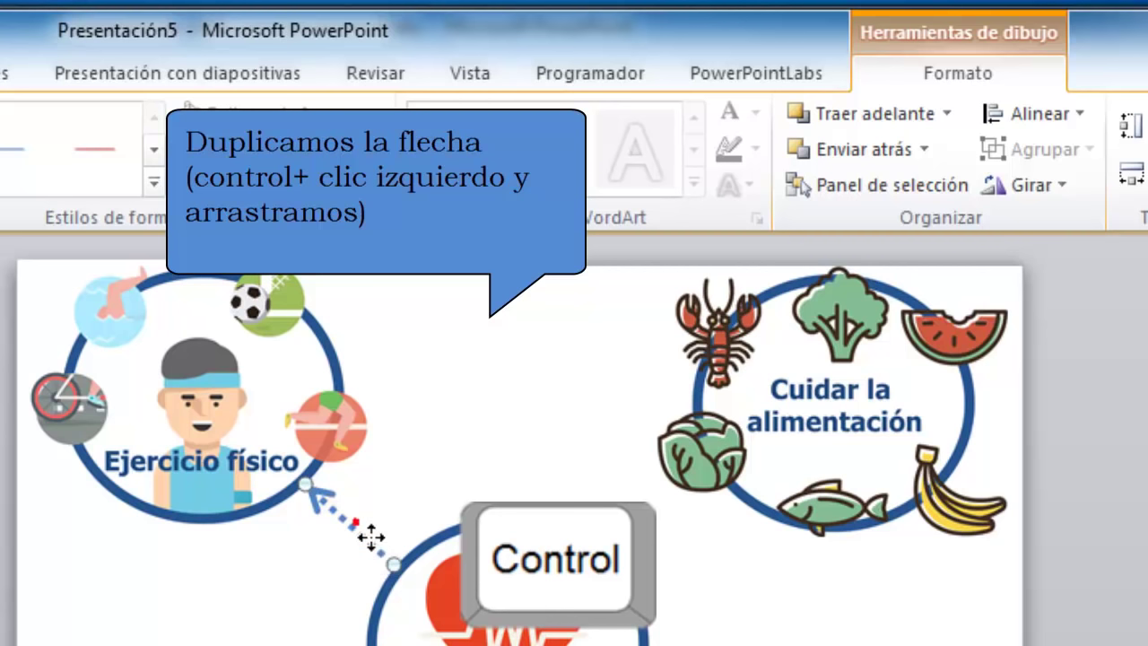
left_click_drag(384, 545, 529, 395)
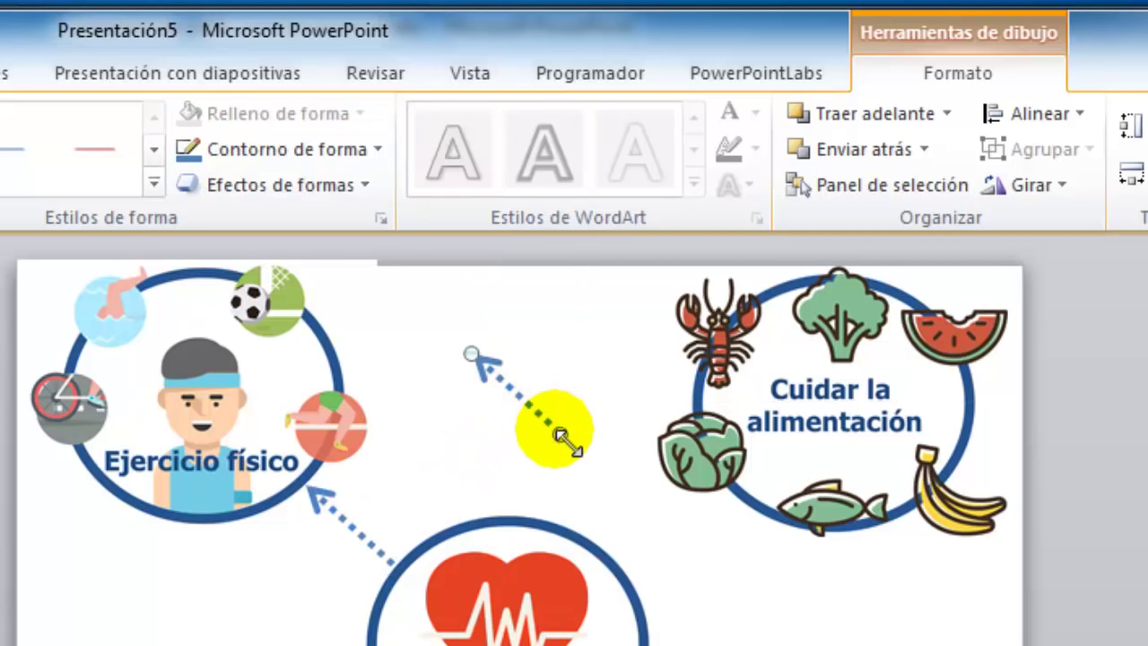
left_click_drag(560, 434, 348, 383)
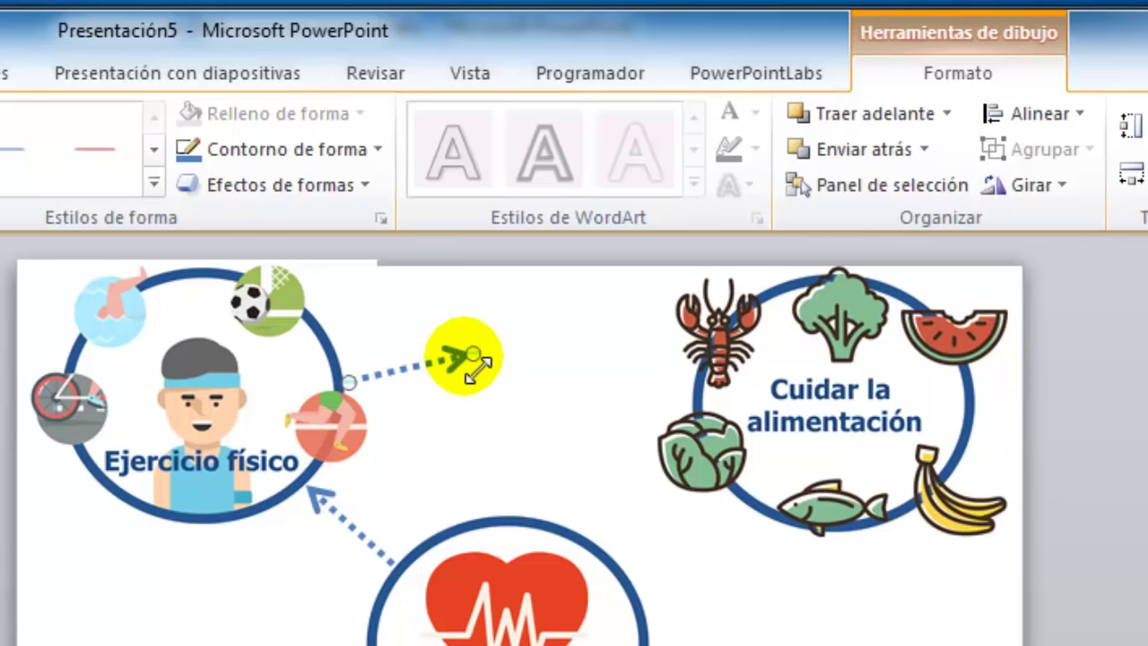
mouse_move(473, 354)
left_mouse_down()
mouse_move(713, 404)
mouse_move(699, 384)
left_mouse_up()
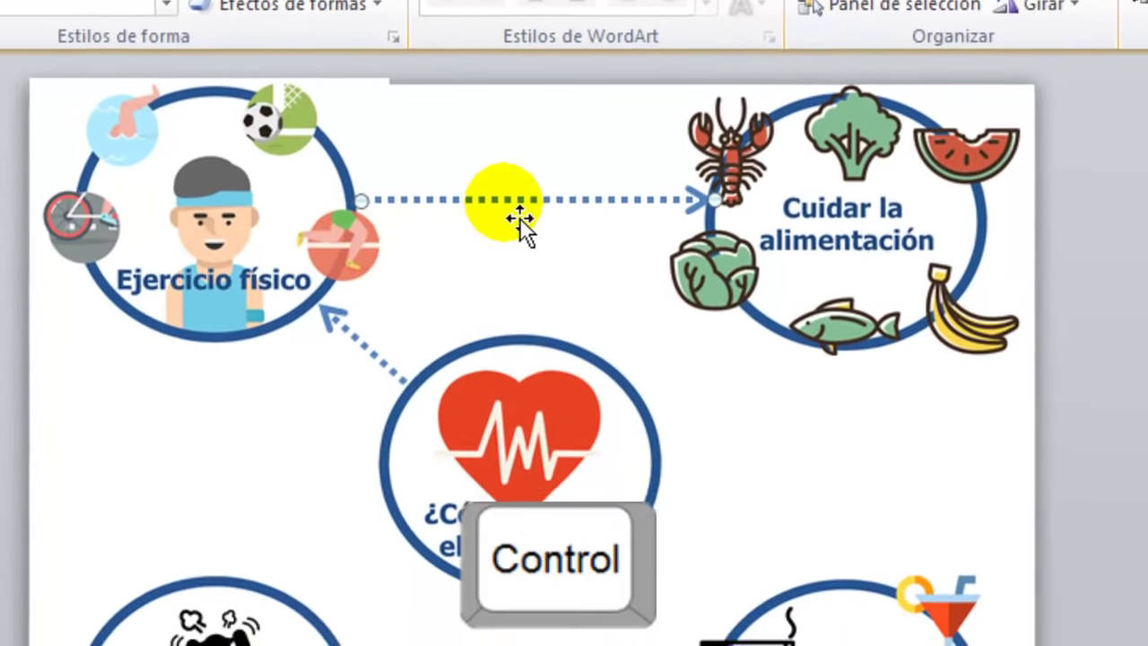
mouse_move(521, 224)
left_mouse_down()
mouse_move(677, 215)
mouse_move(843, 404)
left_mouse_up()
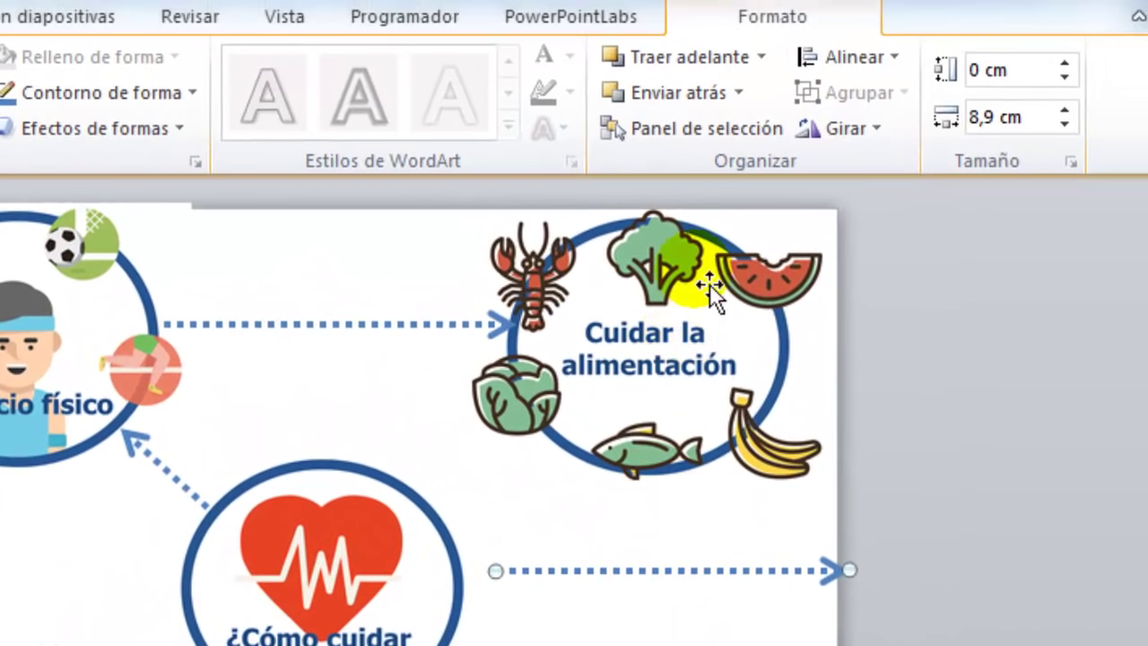
Step: Rotate the arrow copy 90° to link alimentación down to alcohol y tabaco, and copy it below the heart
left_click(839, 128)
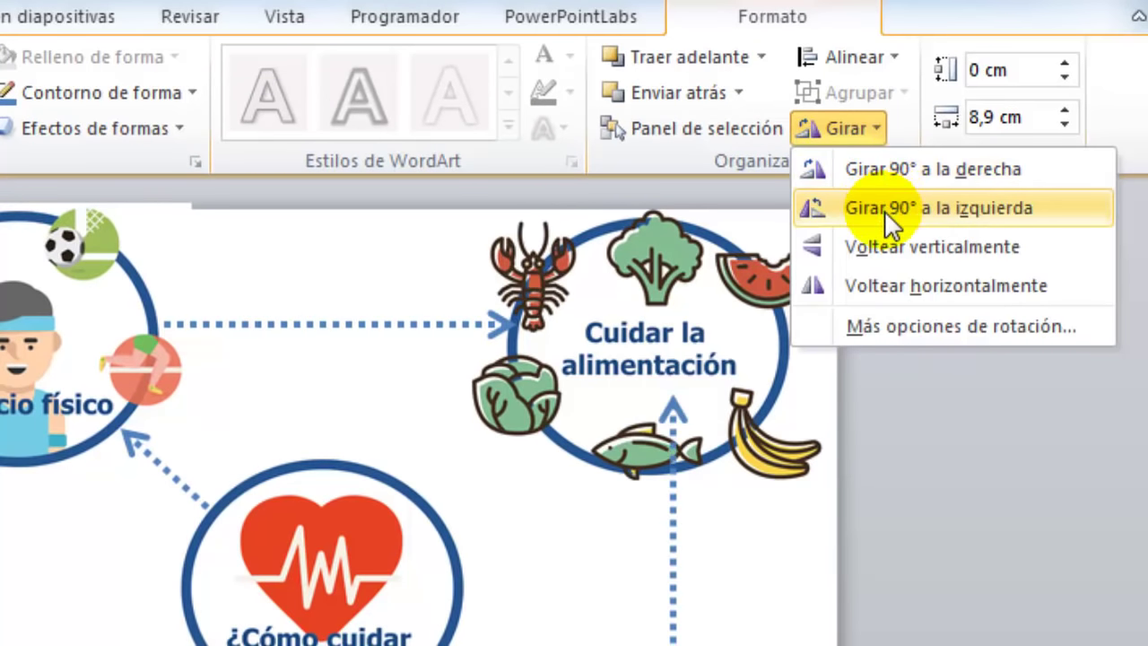
left_click(888, 172)
left_click_drag(702, 354, 677, 286)
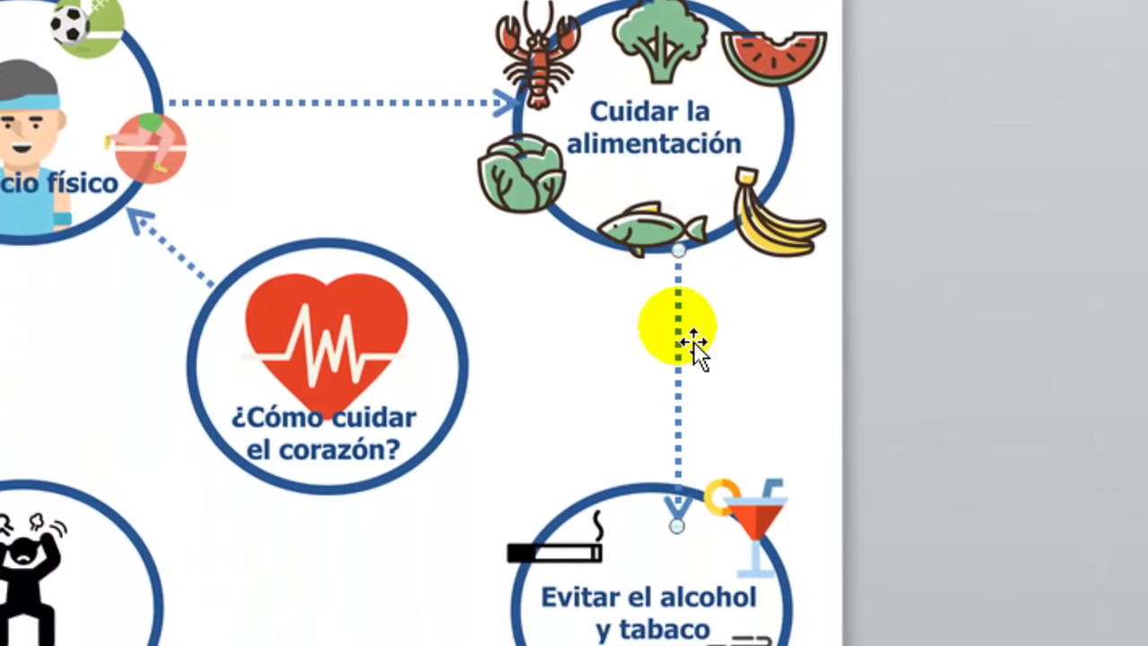
left_click_drag(676, 341, 655, 331)
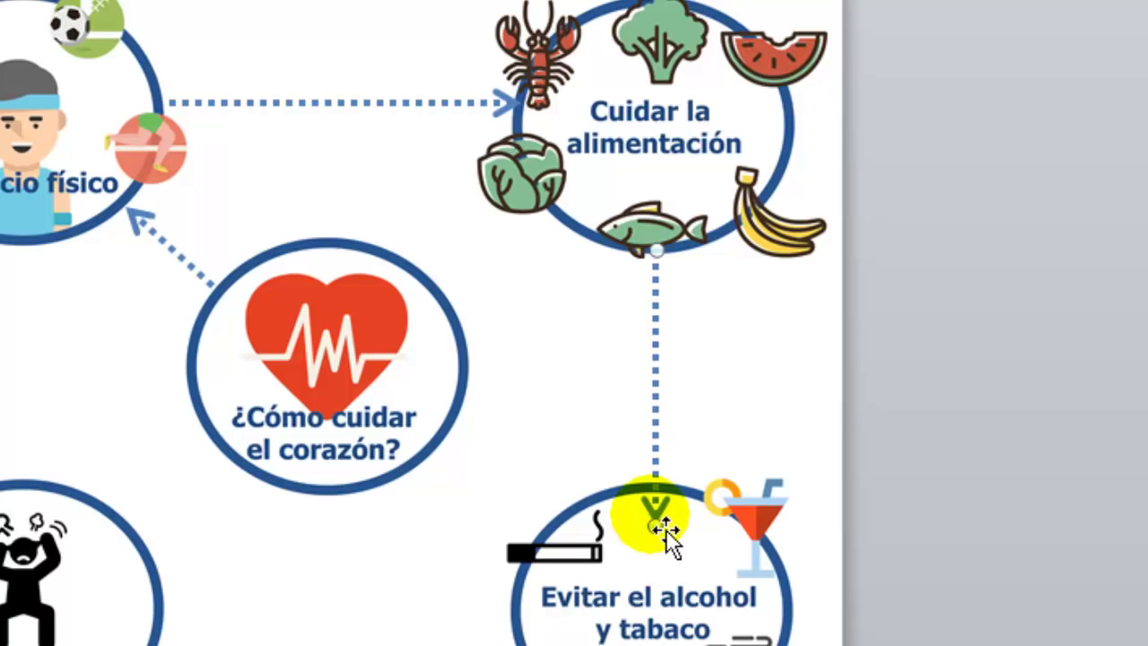
left_click_drag(679, 520, 682, 519)
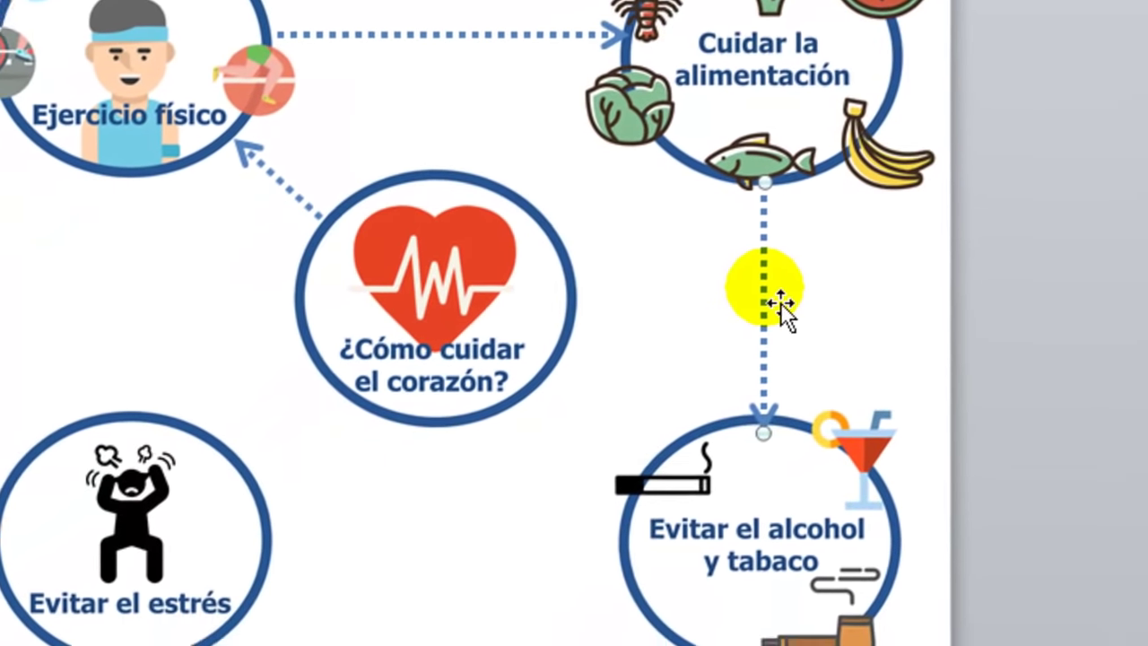
left_click_drag(656, 372, 387, 608)
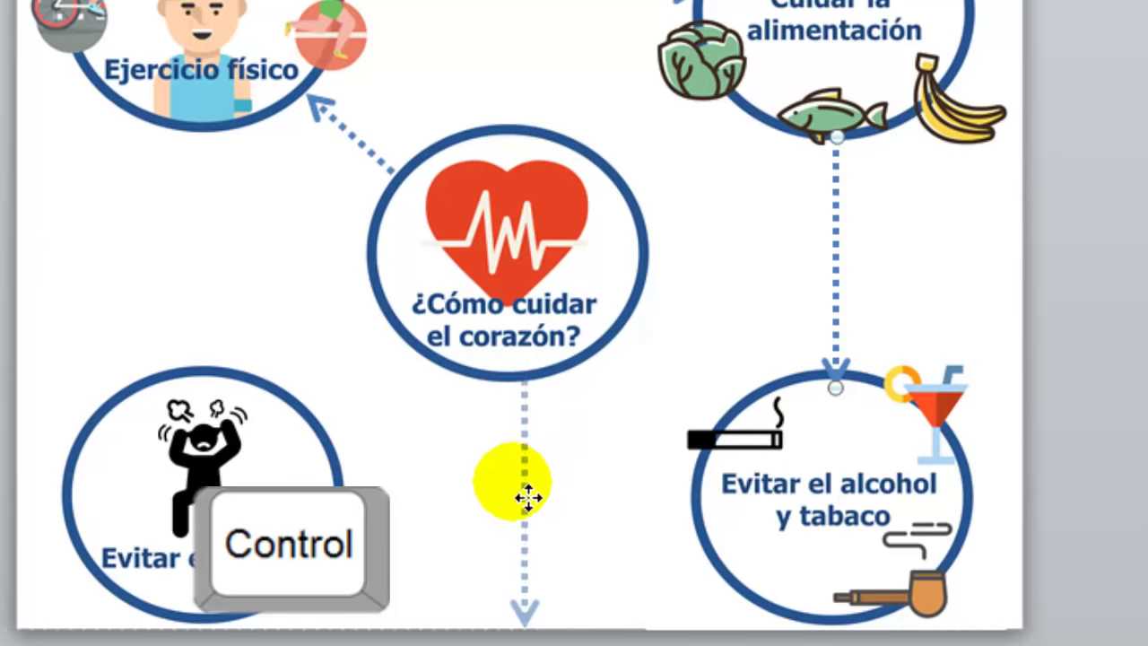
left_click_drag(567, 493, 530, 500)
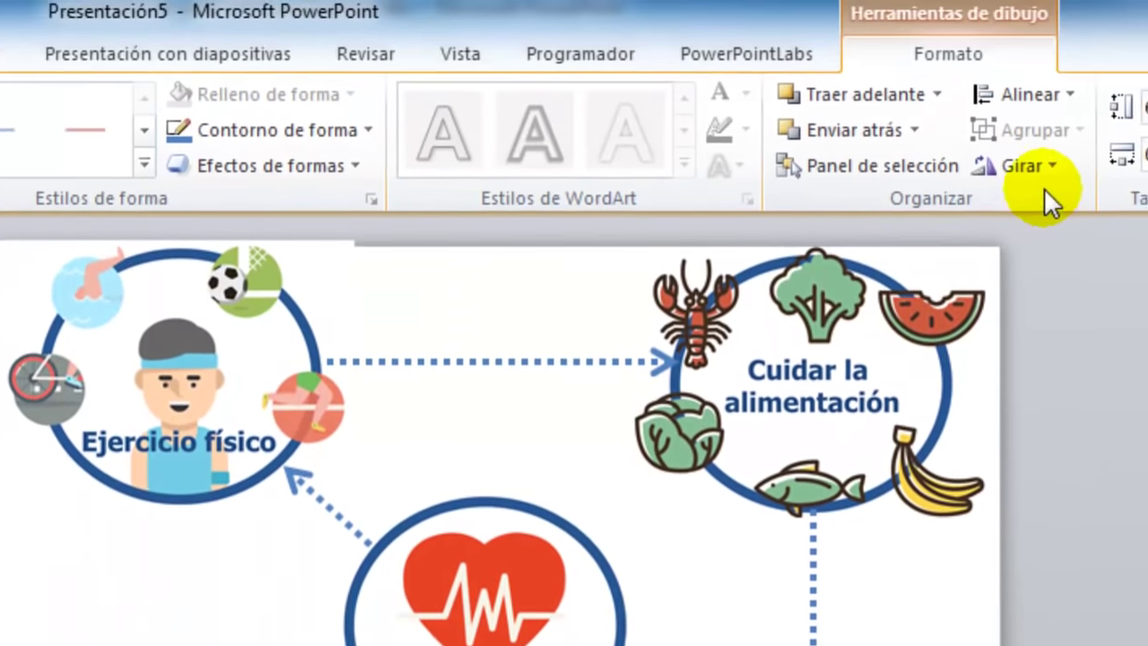
Step: Rotate the arrow copy 90° and snap it between the Evitar el alcohol y tabaco and Evitar el estrés circles
left_click(915, 185)
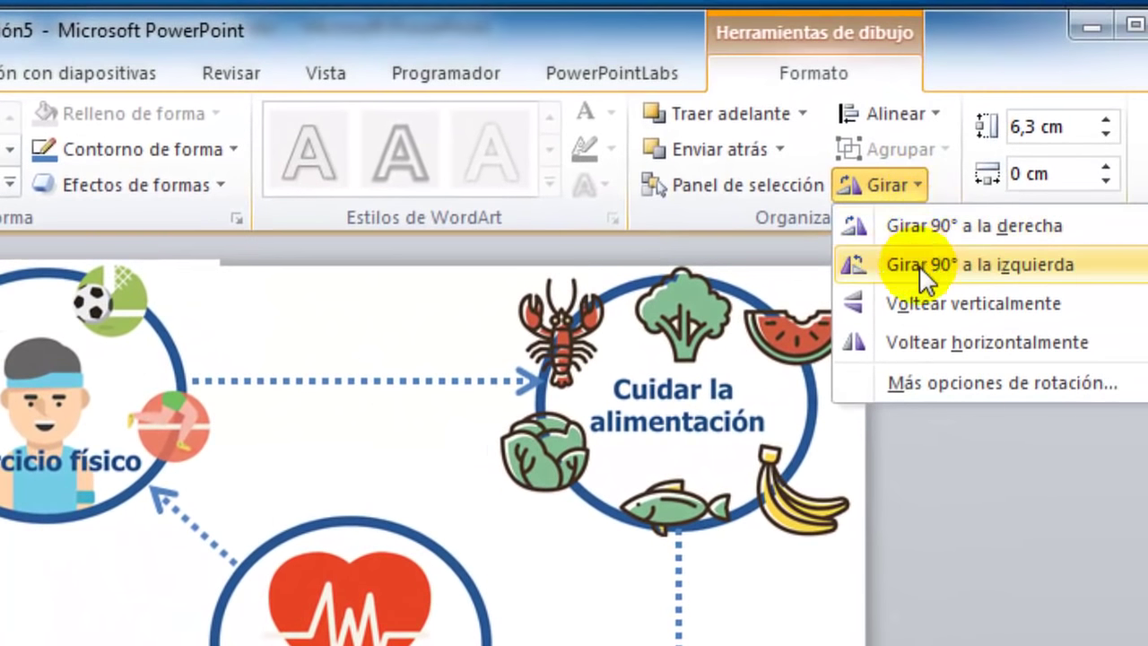
left_click(922, 231)
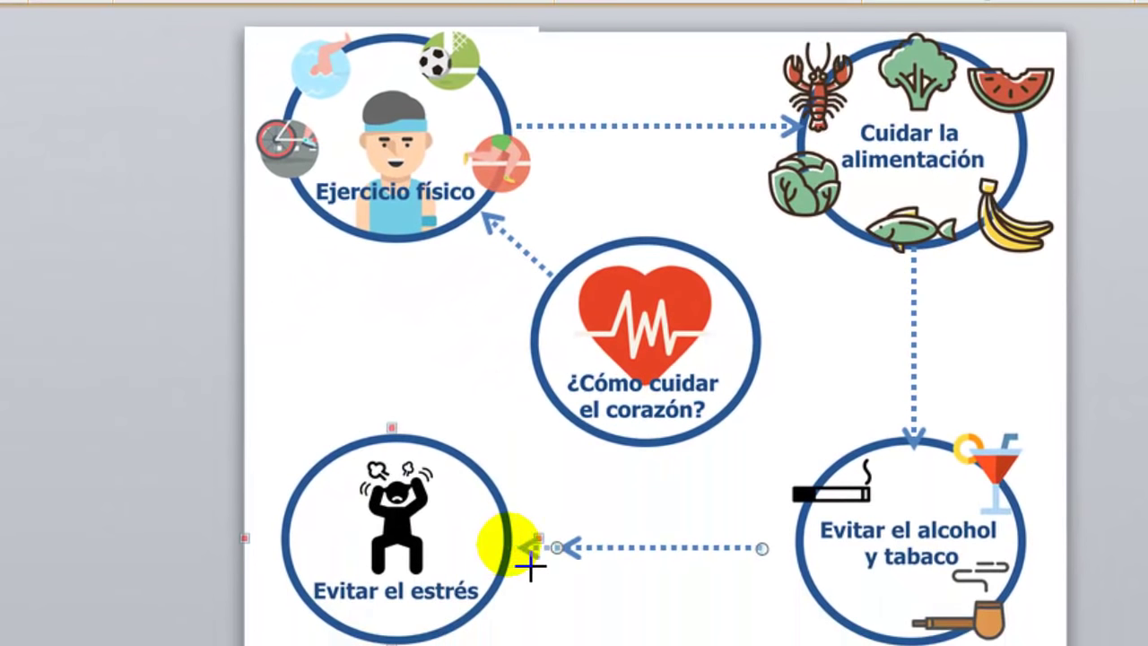
left_click_drag(529, 566, 531, 567)
mouse_move(761, 549)
left_mouse_down()
mouse_move(820, 567)
mouse_move(799, 545)
left_mouse_up()
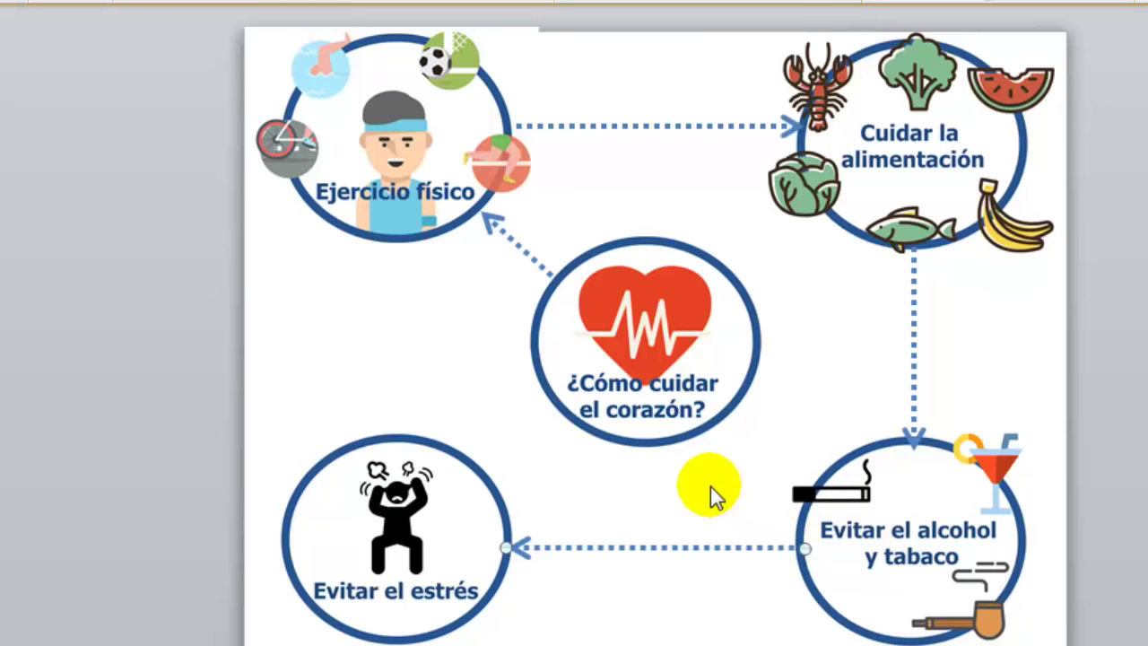
left_click(913, 441)
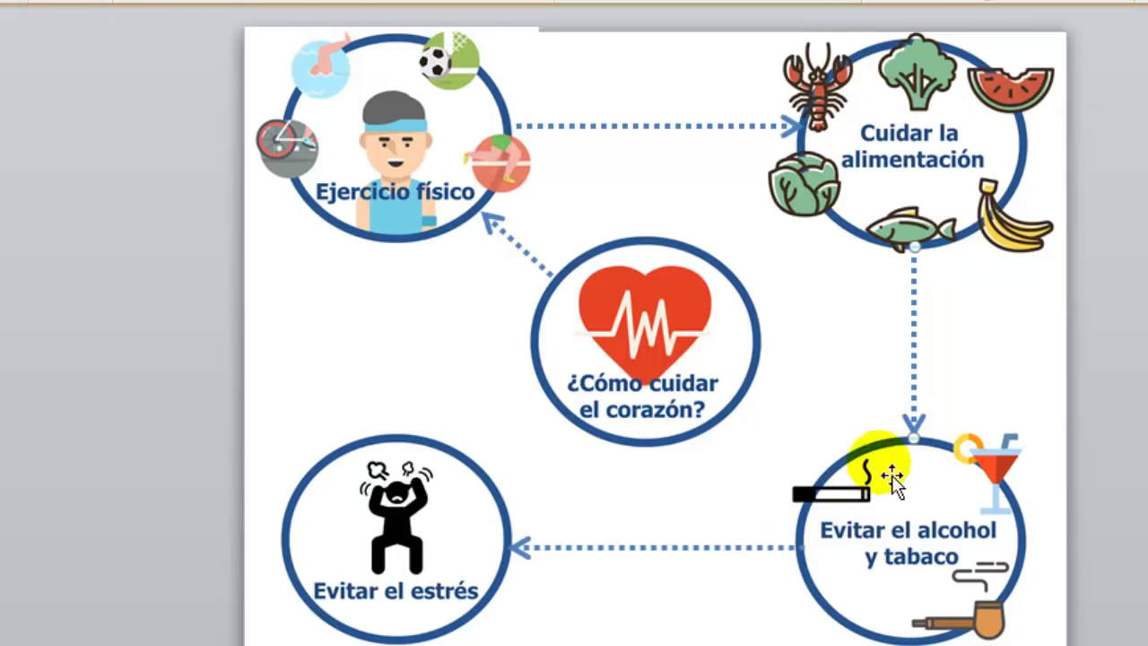
left_click(650, 520)
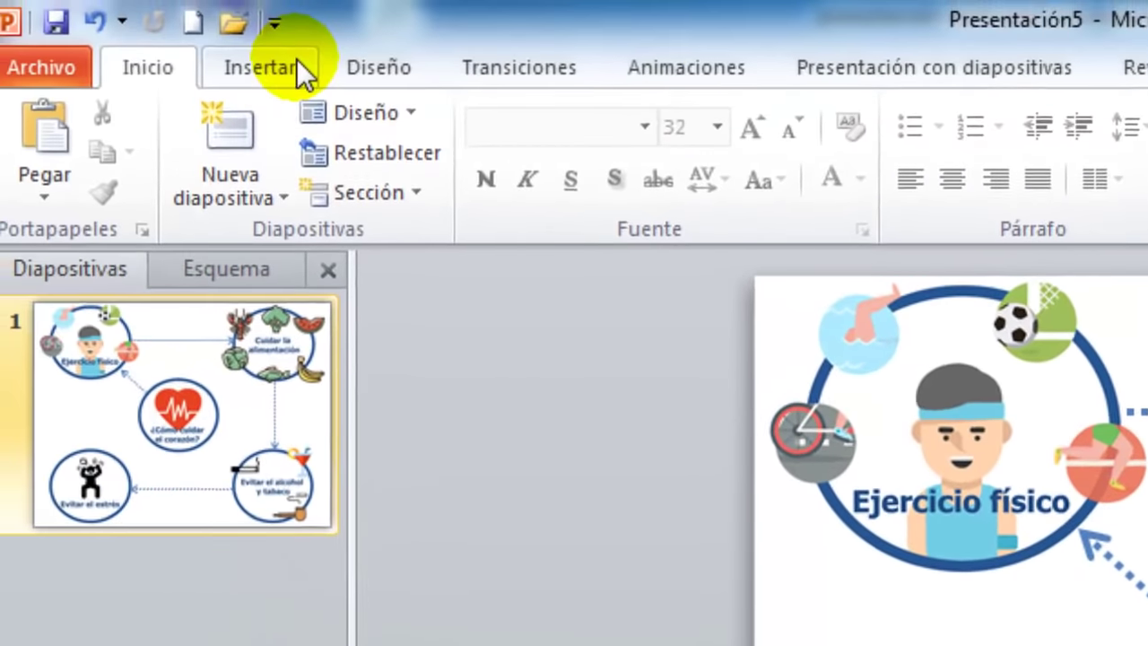
Step: Switch the ribbon to the Insertar tab
left_click(175, 7)
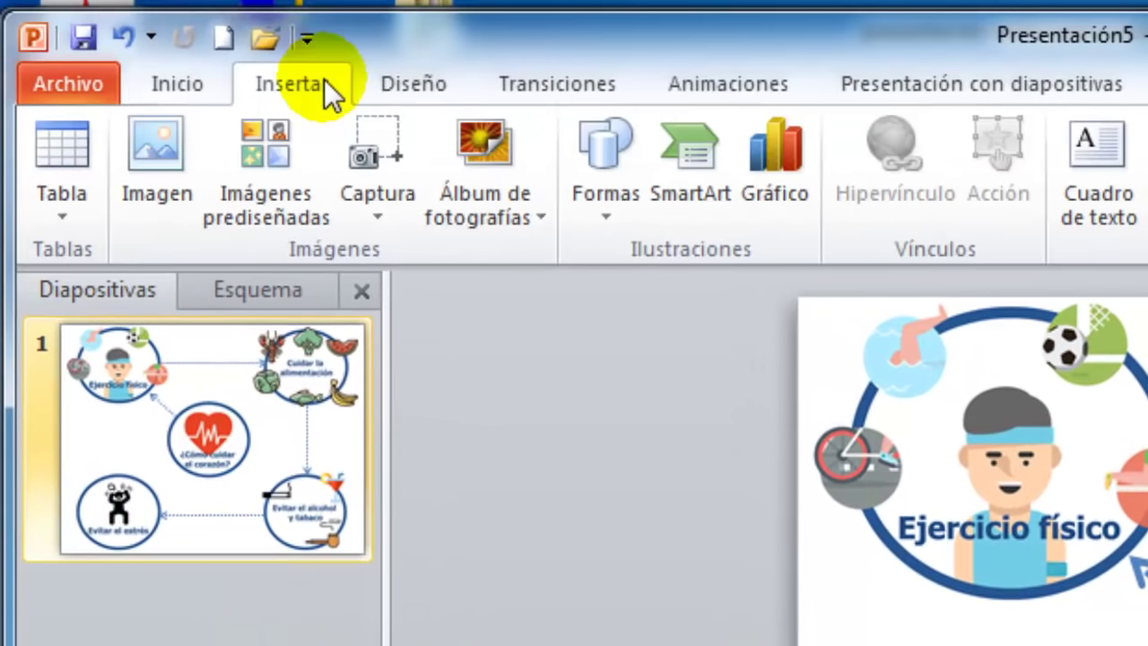
Step: Draw a Rectángulo shape over the central heart circle and widen it slightly to the left
left_click(595, 214)
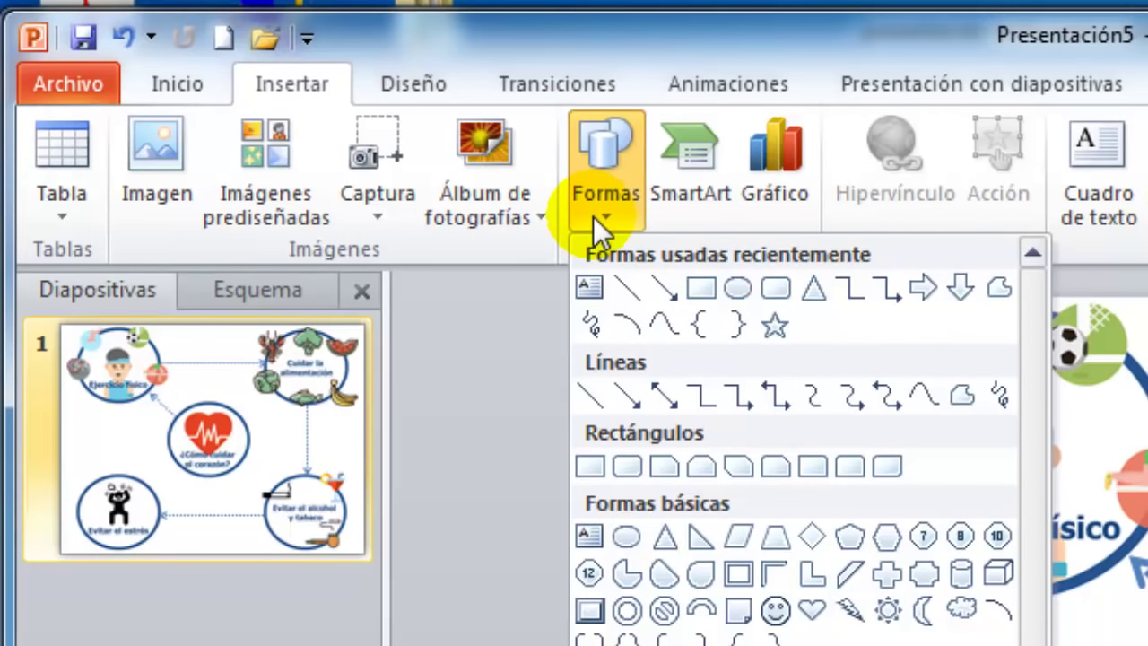
left_click(703, 294)
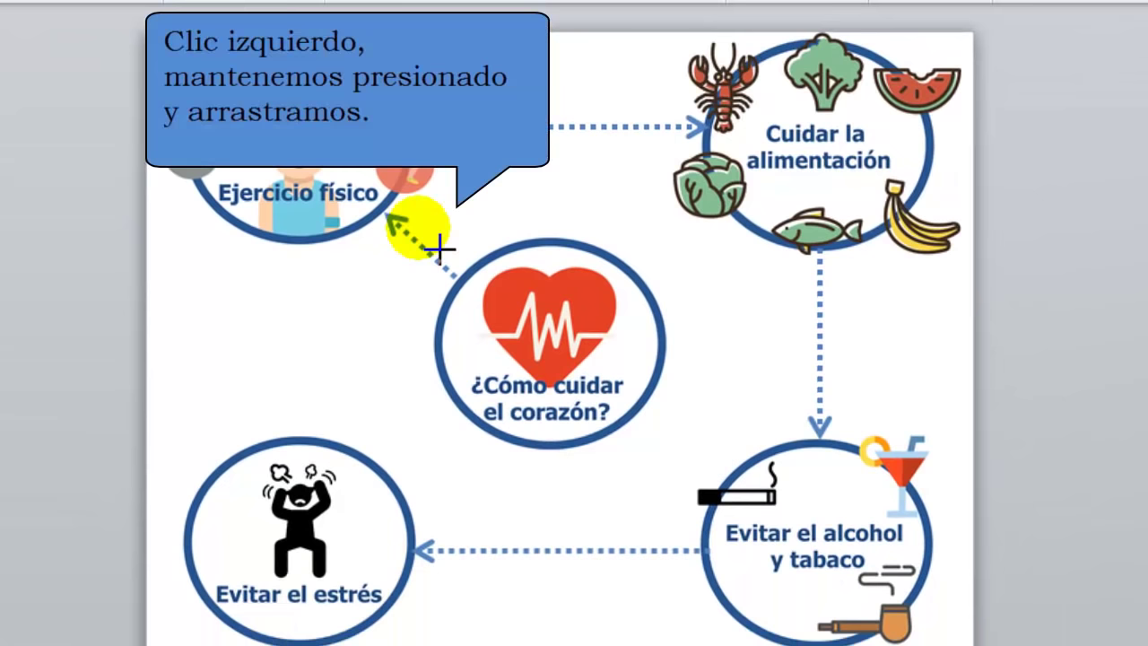
left_click_drag(440, 248, 717, 482)
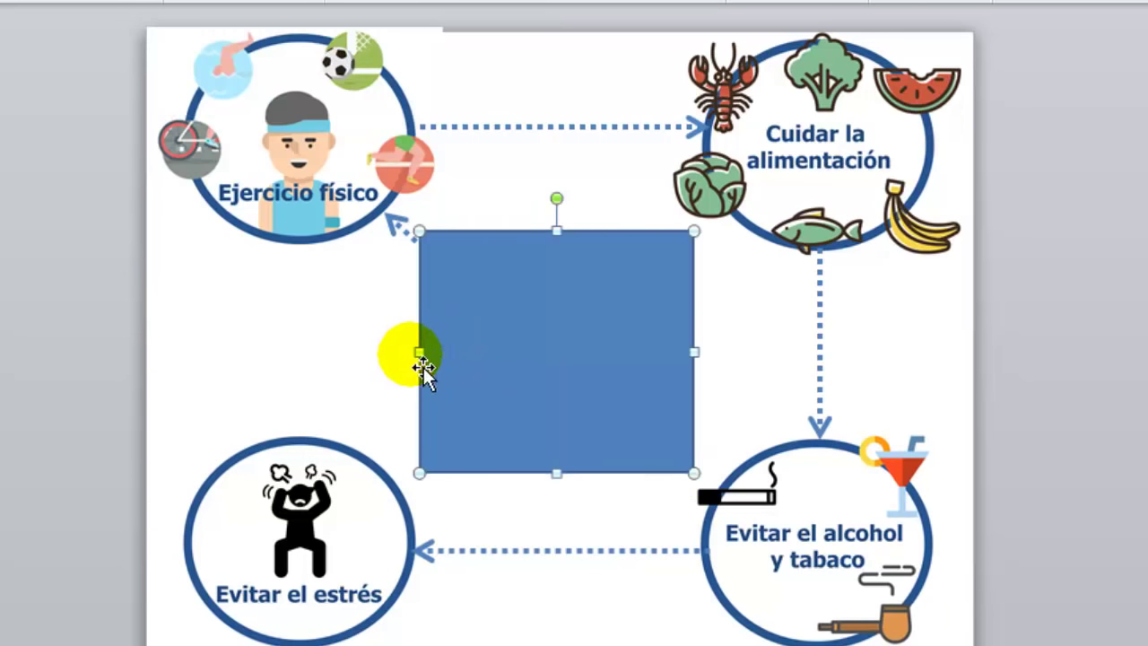
left_click_drag(422, 355, 411, 352)
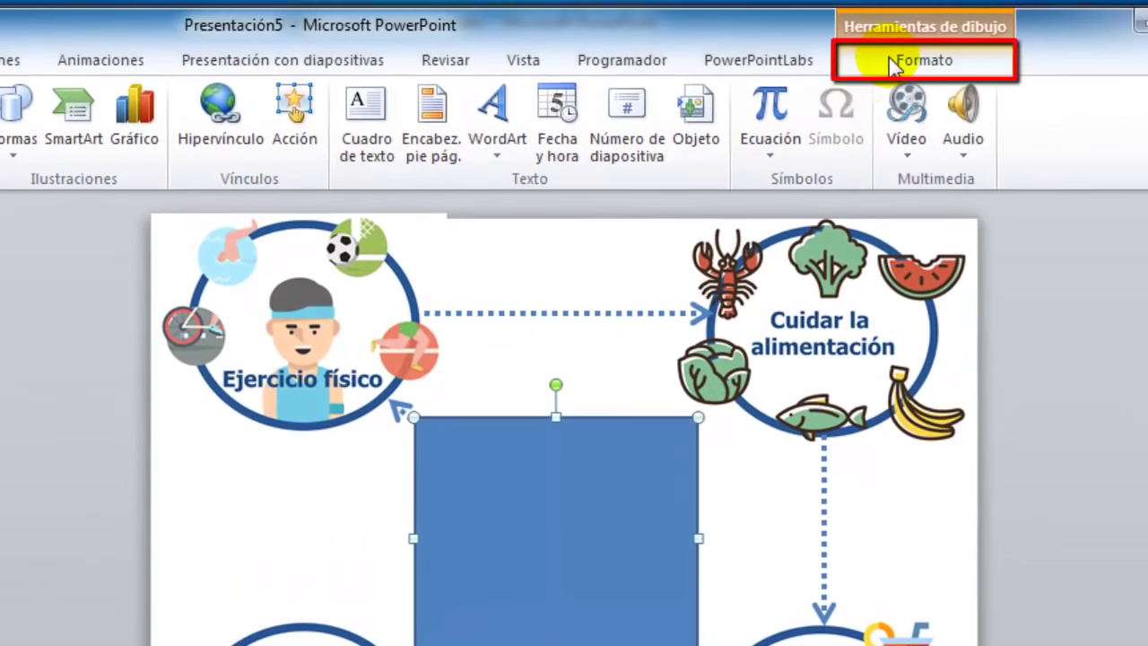
left_click(890, 59)
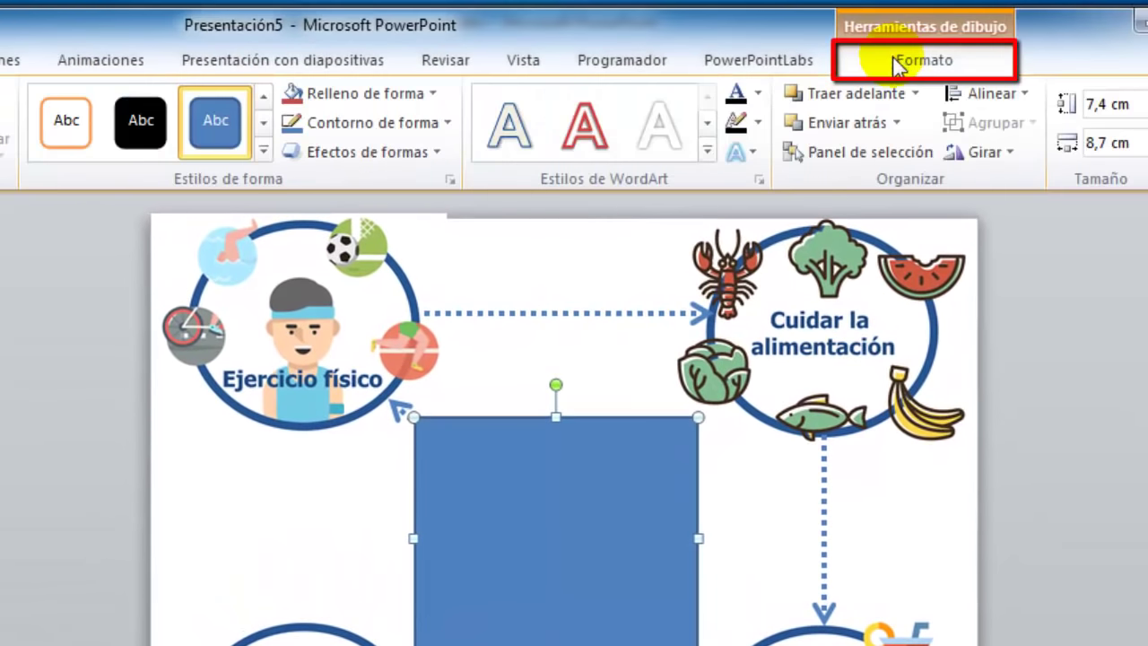
Step: Set the rectangle's Relleno de forma to Sin relleno and reposition it to frame the heart circle
left_click(430, 94)
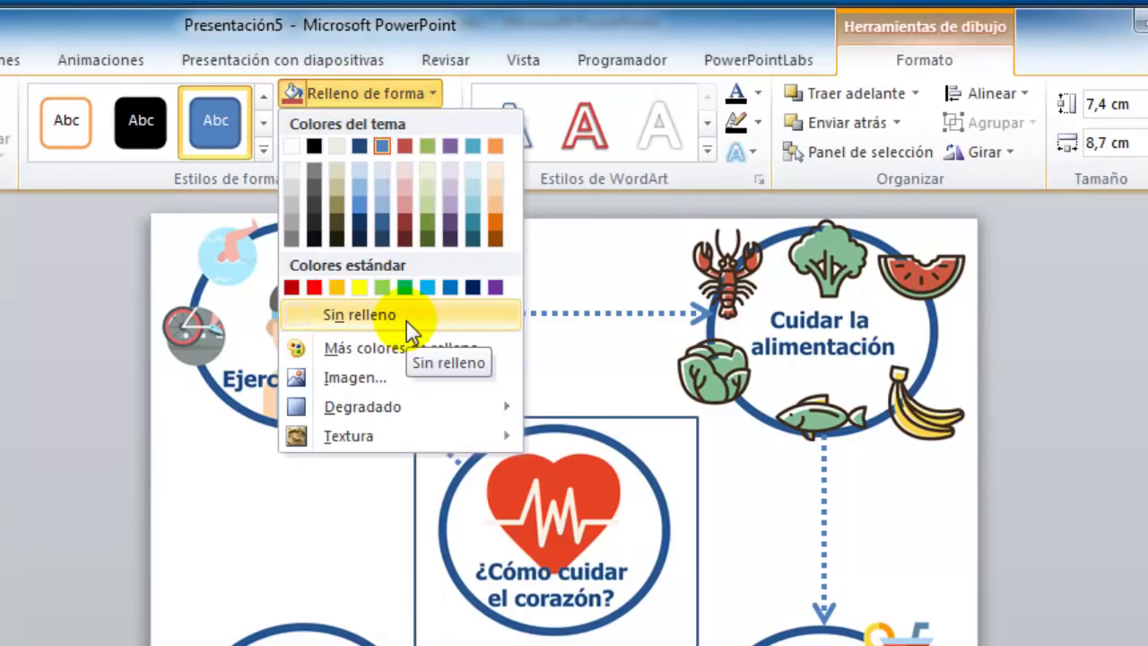
left_click(406, 321)
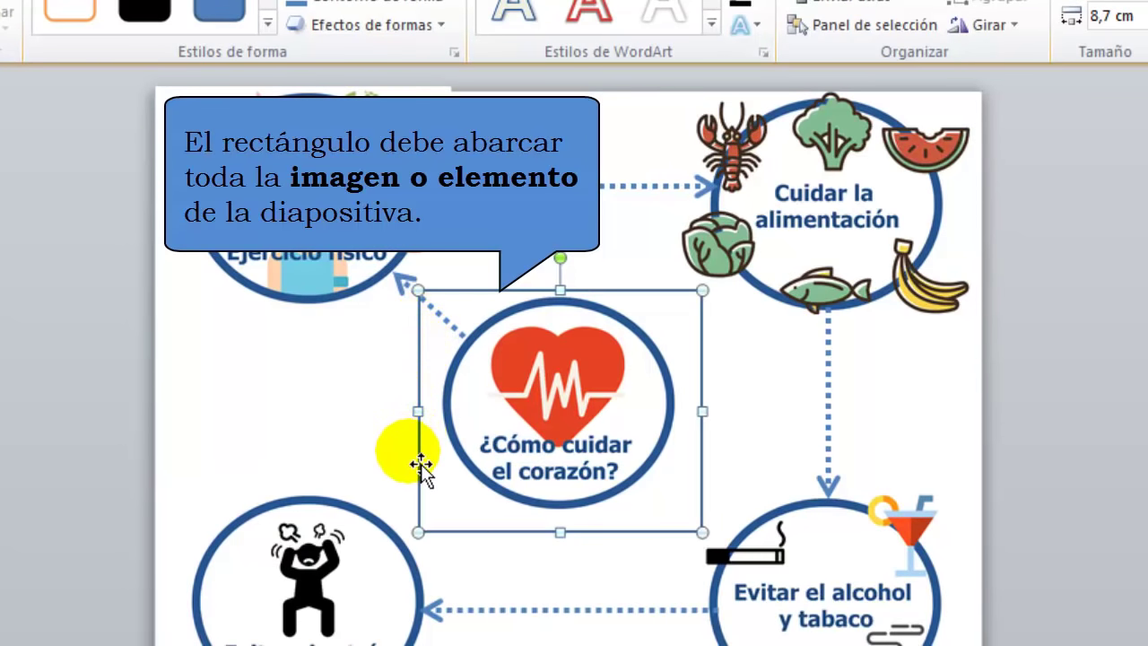
left_click_drag(428, 494, 420, 478)
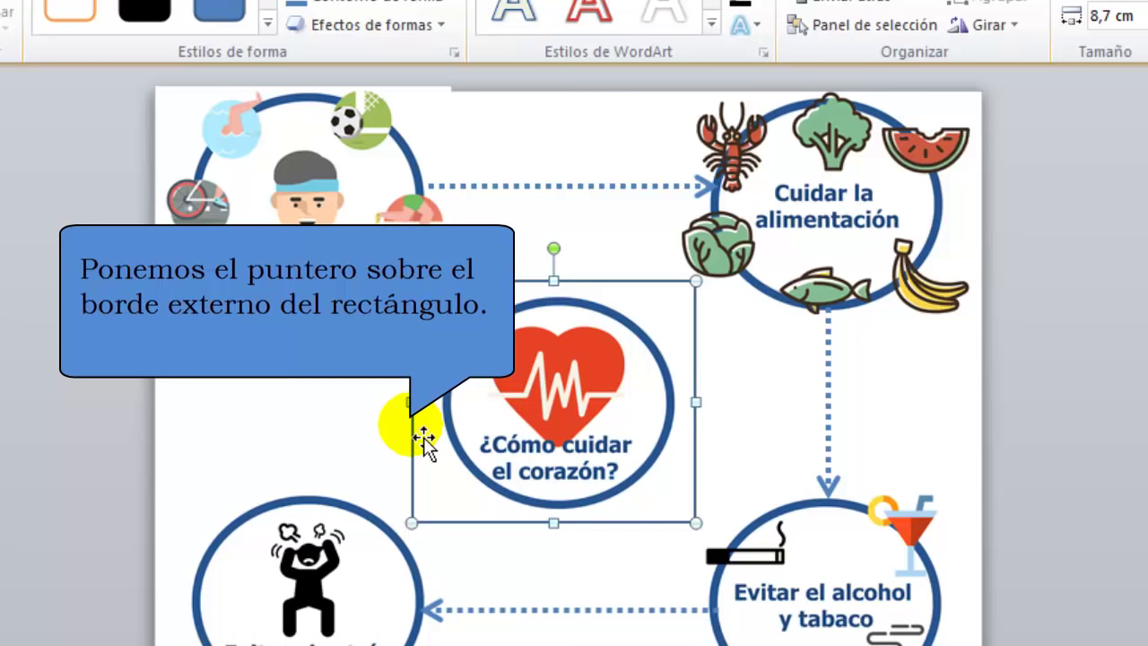
Step: Copy the frame onto Ejercicio físico, Cuidar la alimentación, Evitar el alcohol y tabaco and Evitar el estrés
key("ctrl")
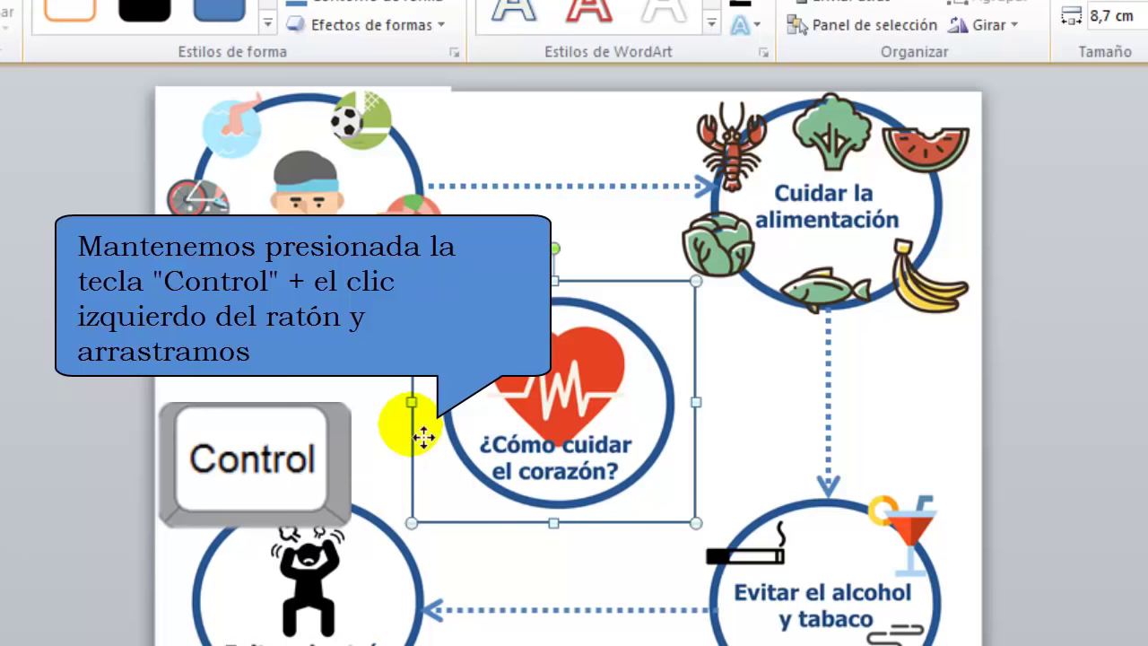
left_click_drag(423, 437, 163, 242)
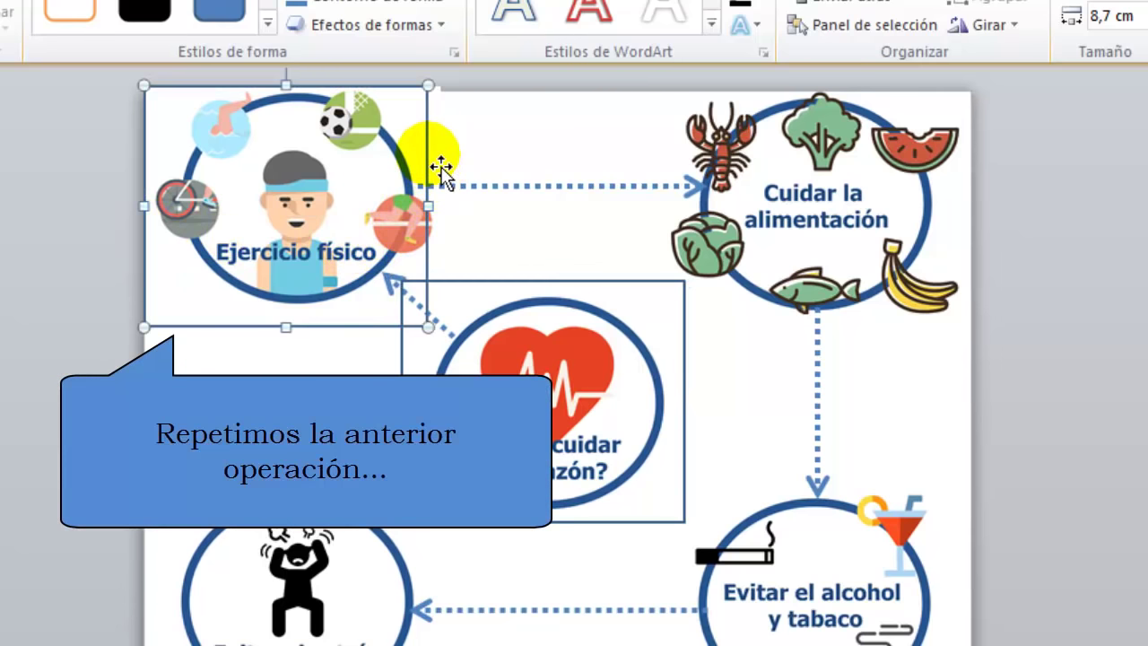
mouse_move(441, 170)
left_mouse_down()
mouse_move(962, 183)
mouse_move(962, 172)
mouse_move(972, 212)
left_mouse_up()
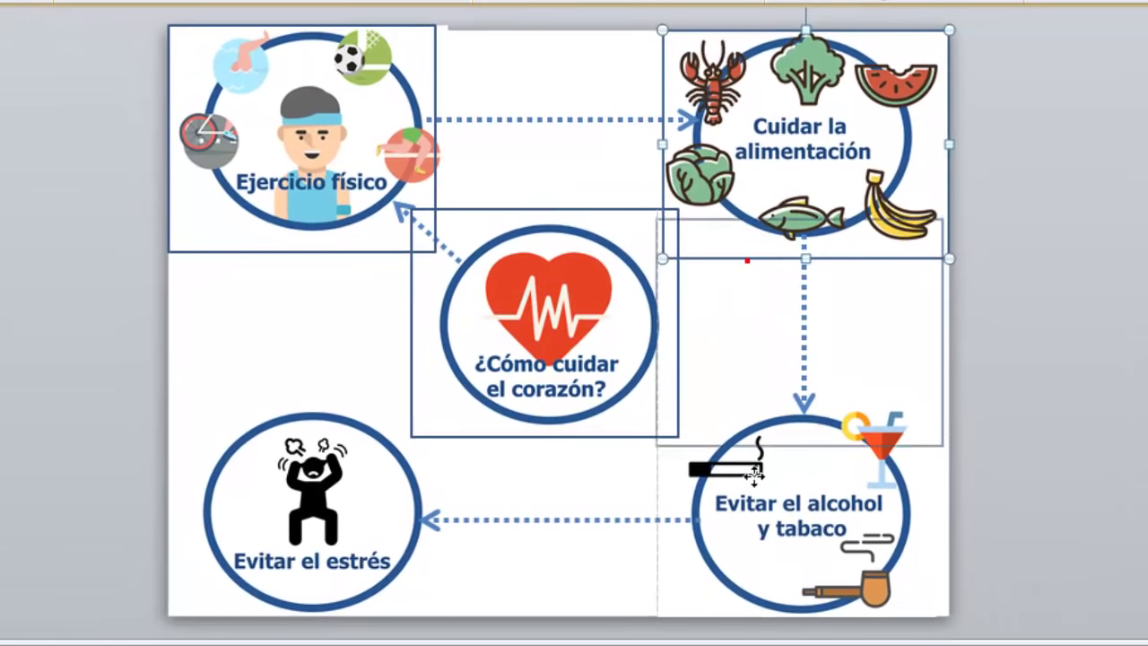
left_click_drag(767, 279, 759, 632)
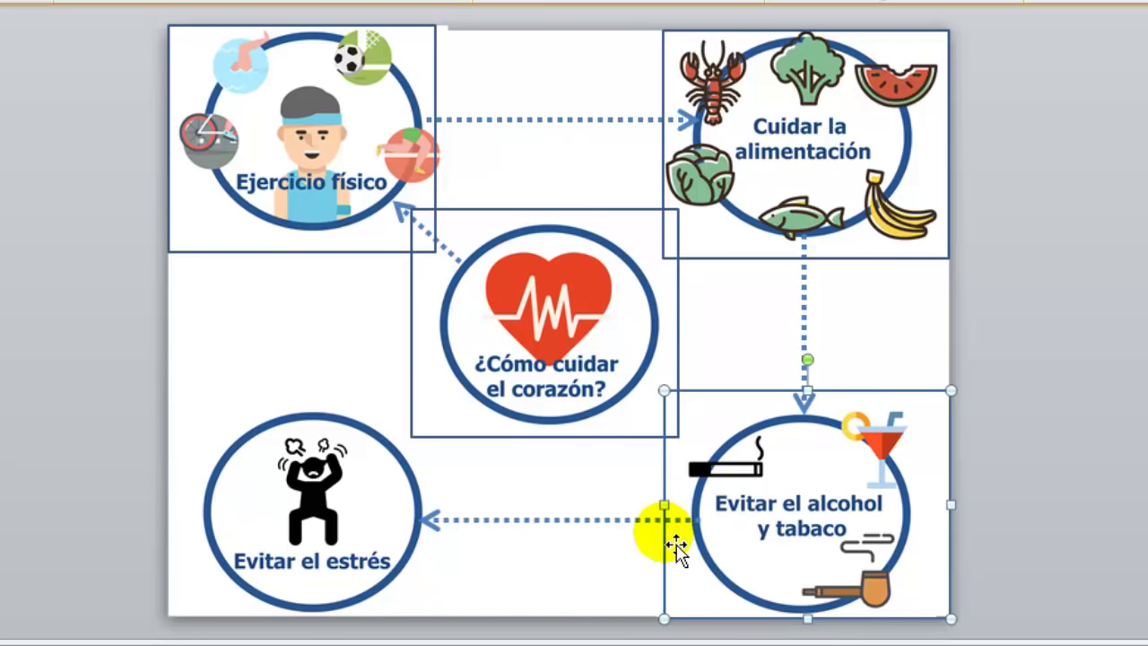
left_click_drag(675, 545, 178, 539)
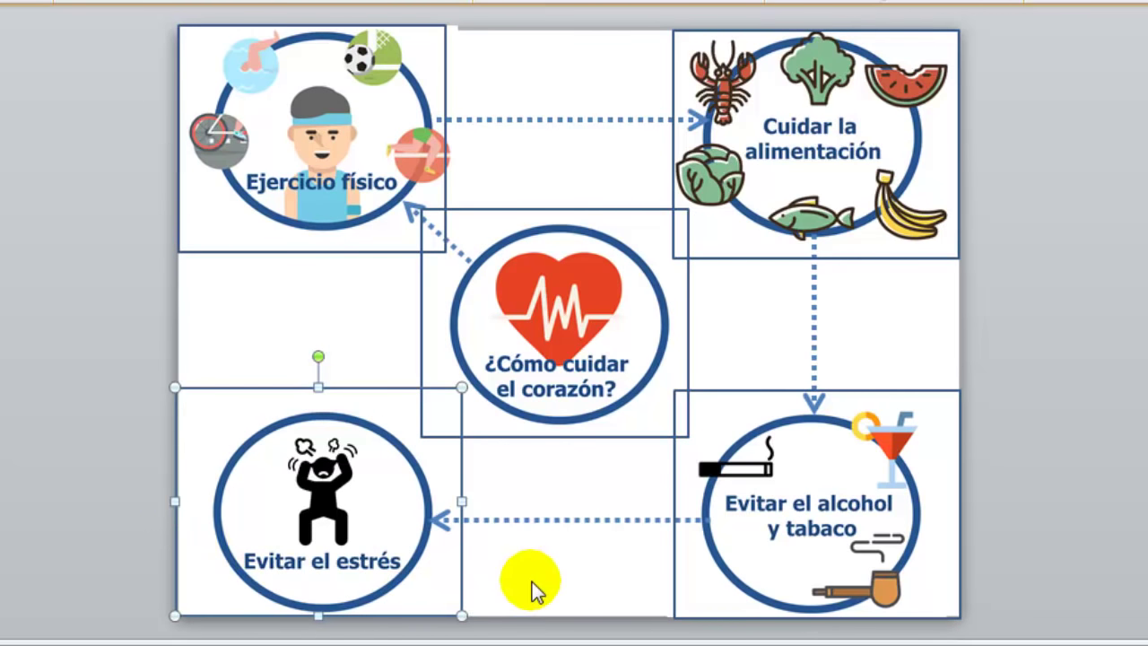
left_click(375, 314)
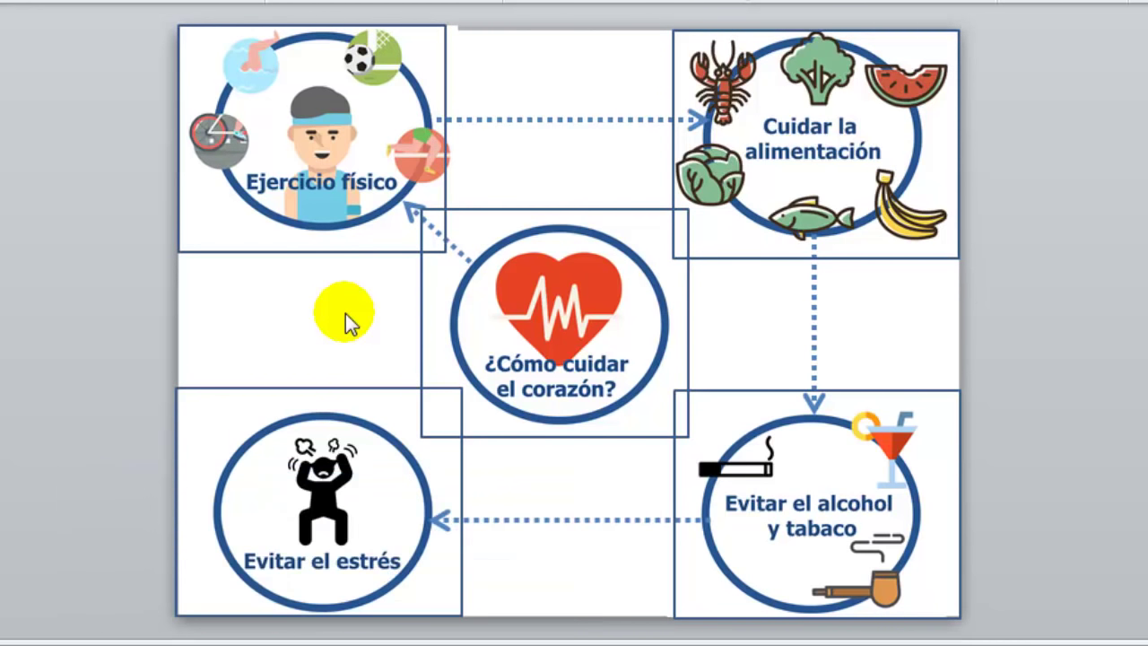
Step: Select the heart frame, then Shift-add the Ejercicio físico, alimentación, alcohol y tabaco and estrés frames
left_click(431, 319)
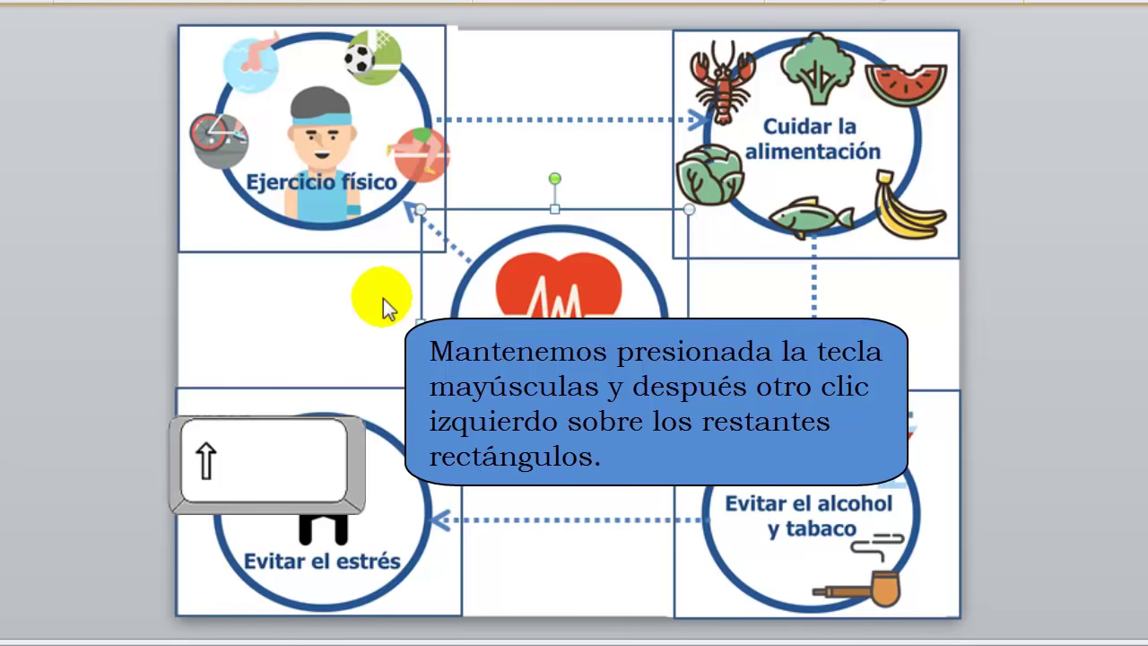
left_click(313, 255, "shift")
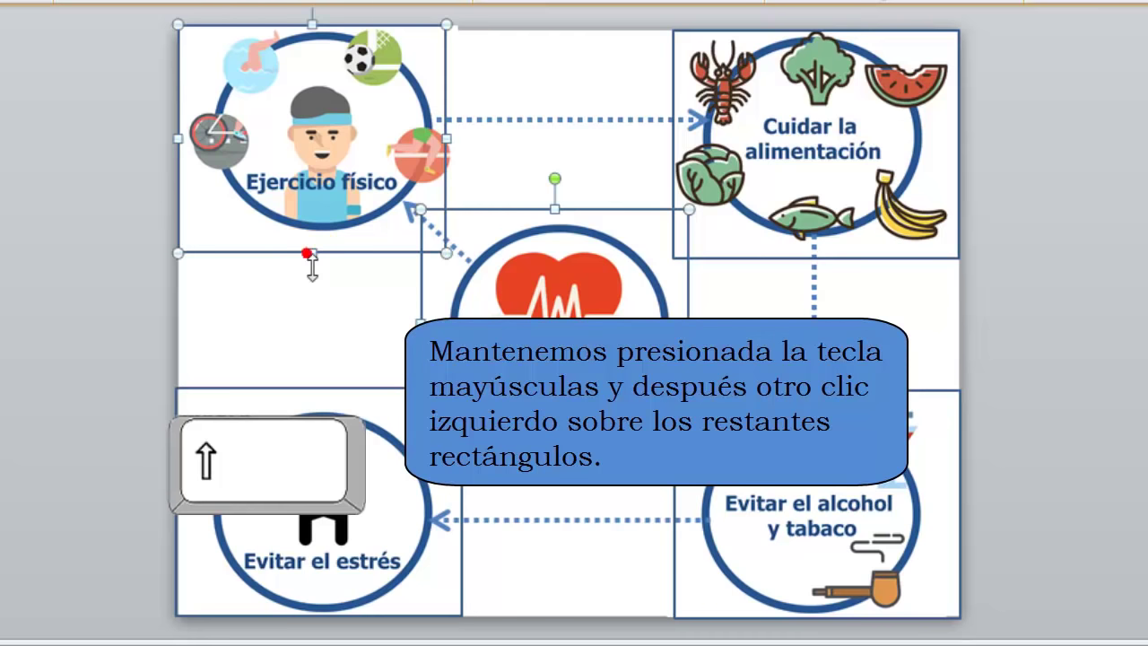
left_click(683, 90, "shift")
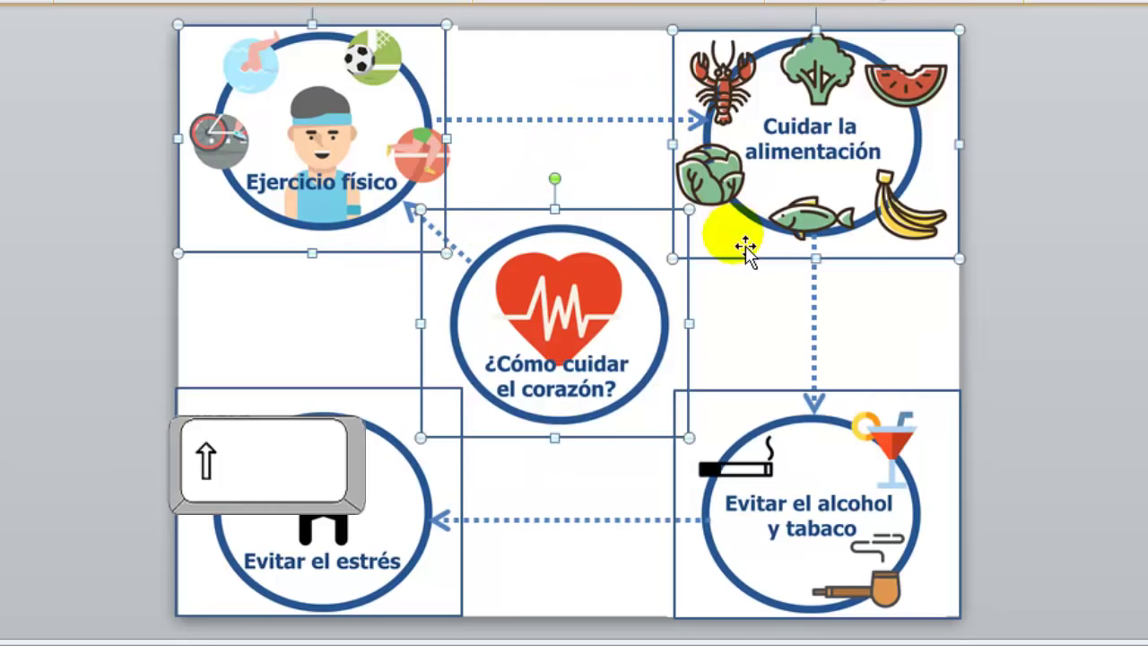
left_click(760, 390, "shift")
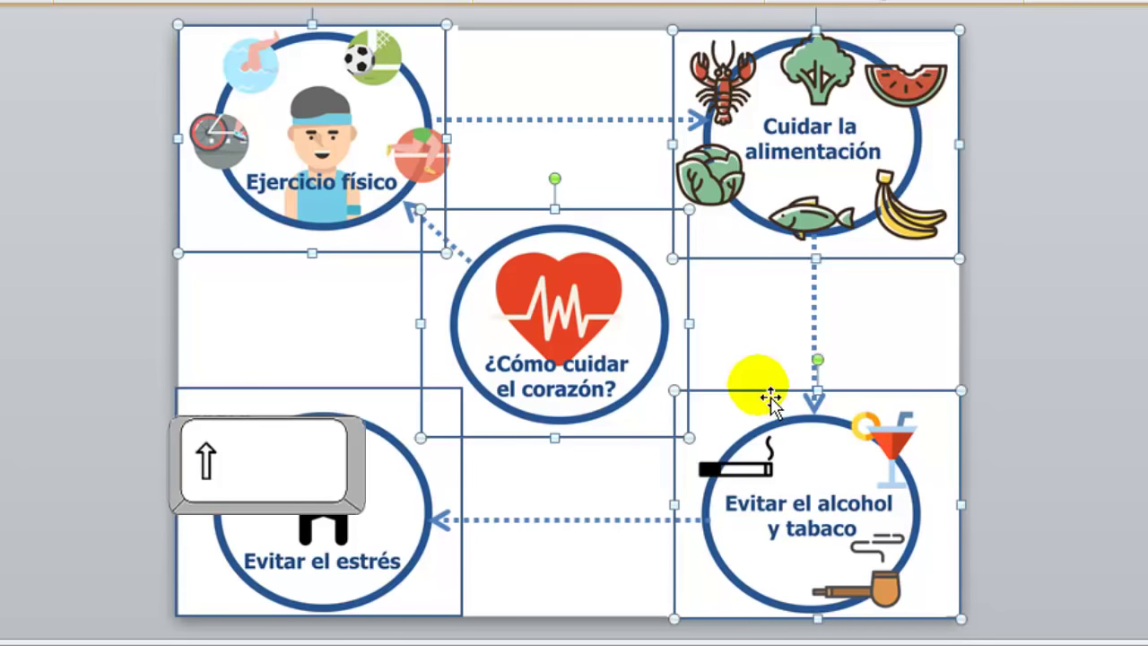
left_click(247, 400, "shift")
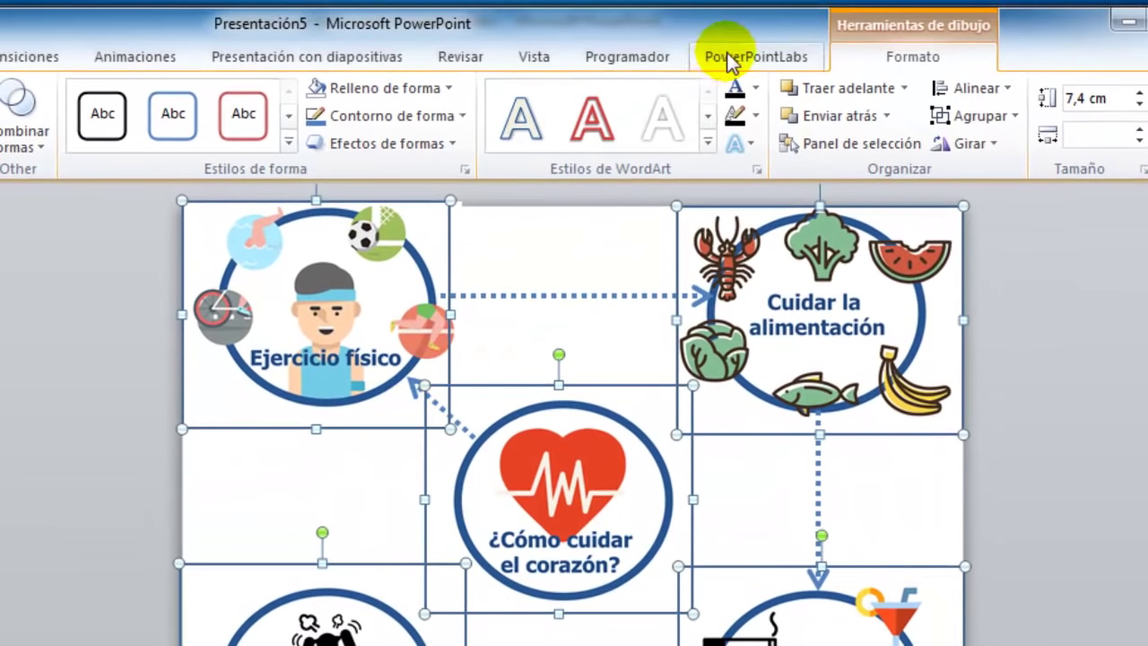
Step: In PowerPointLabs Auto Zoom settings, enable Include Slide Background and separate slides for zoom effects
left_click(728, 59)
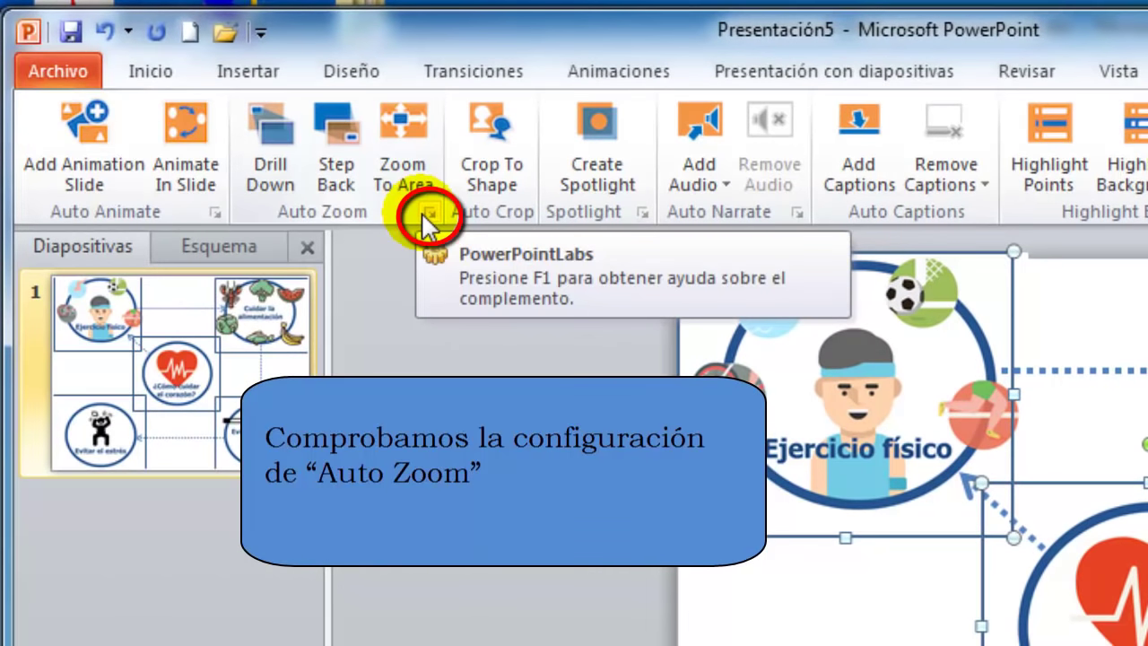
left_click(421, 212)
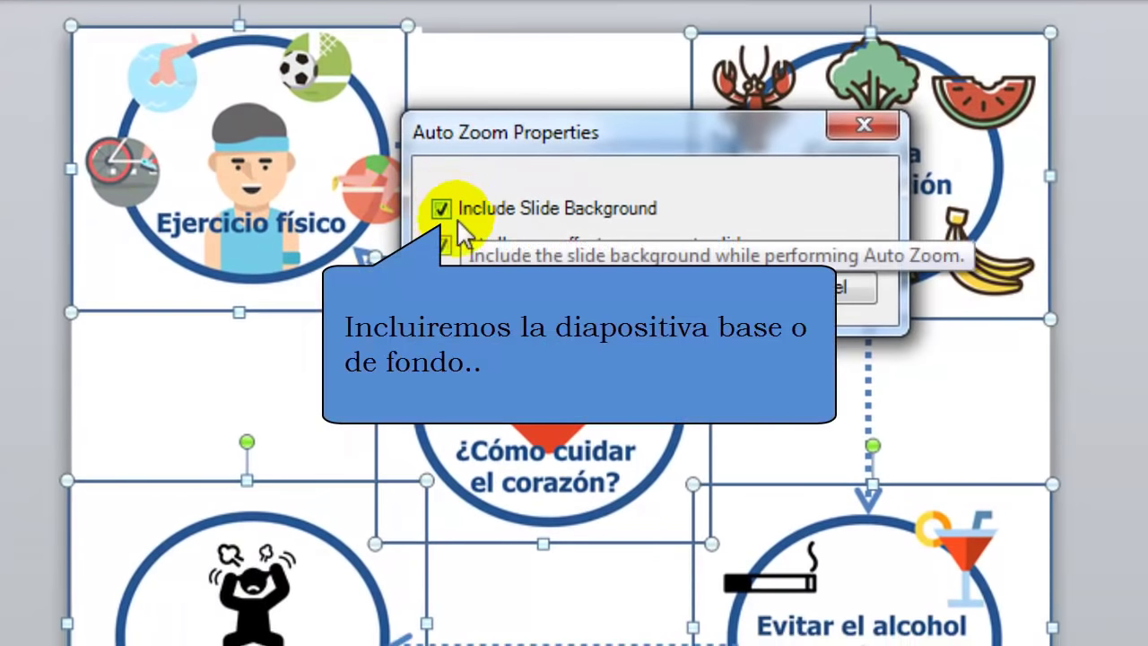
left_click(442, 208)
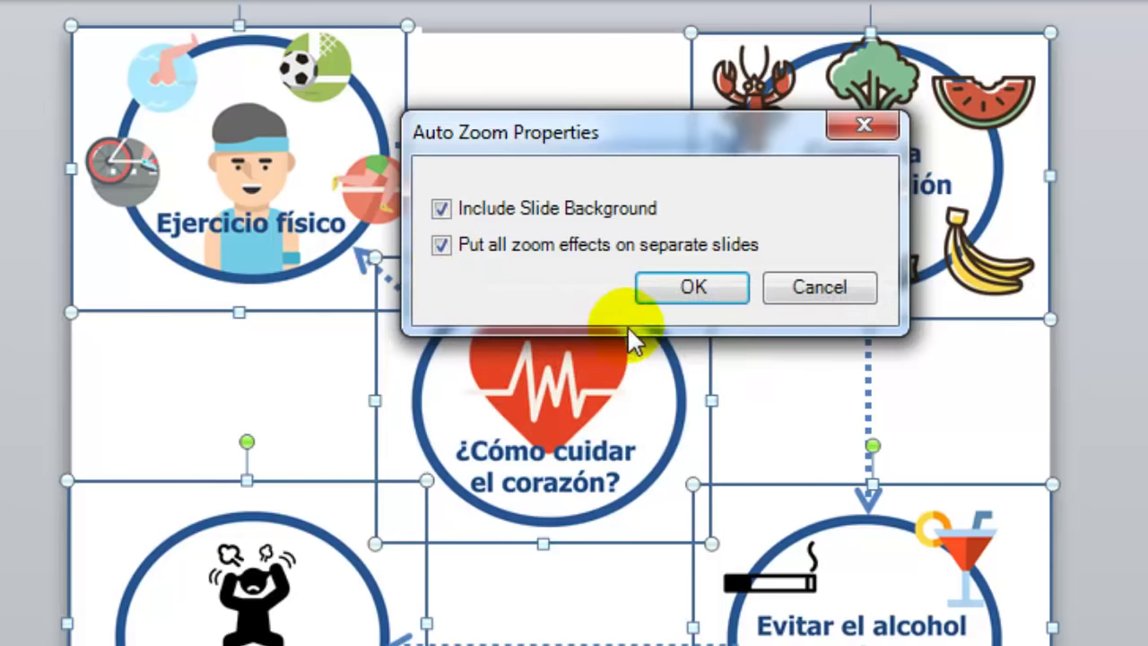
left_click(674, 289)
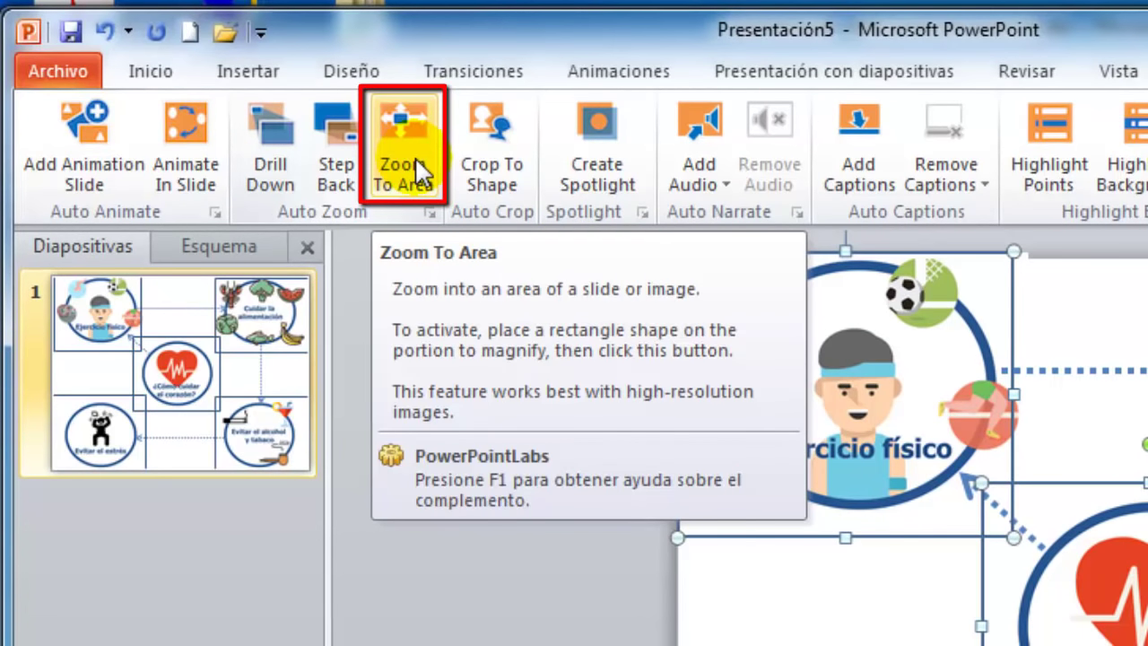
Step: Run Zoom To Area on the framed circles and select the PPTLabsMagnify effect in Panel de animación
left_click(414, 157)
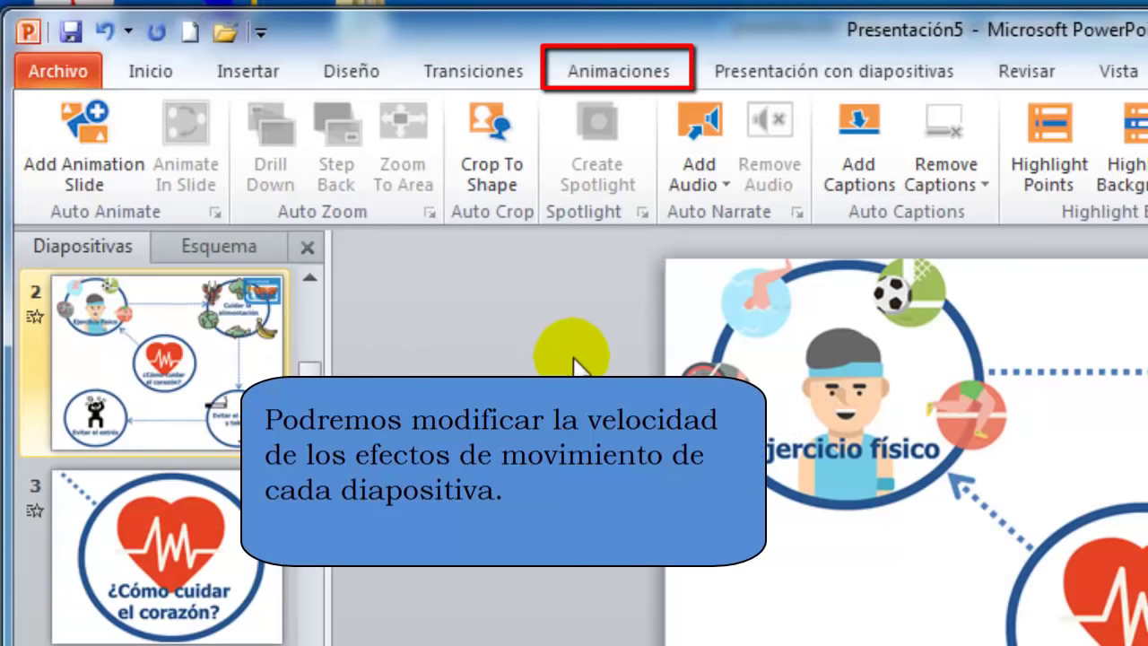
left_click(615, 72)
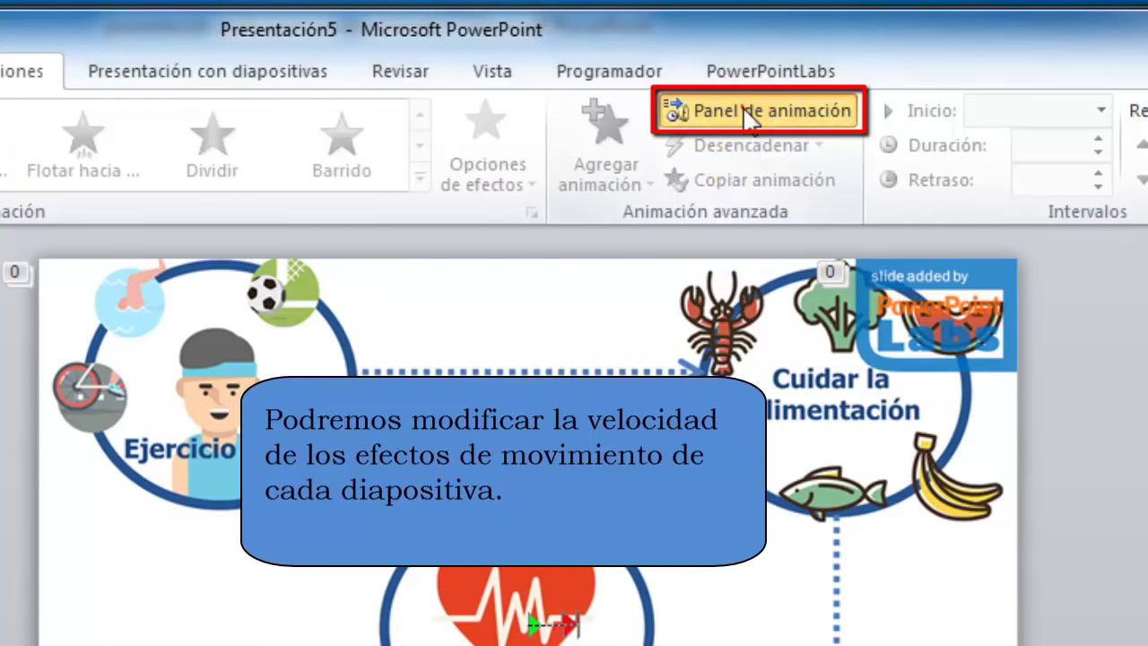
left_click(733, 109)
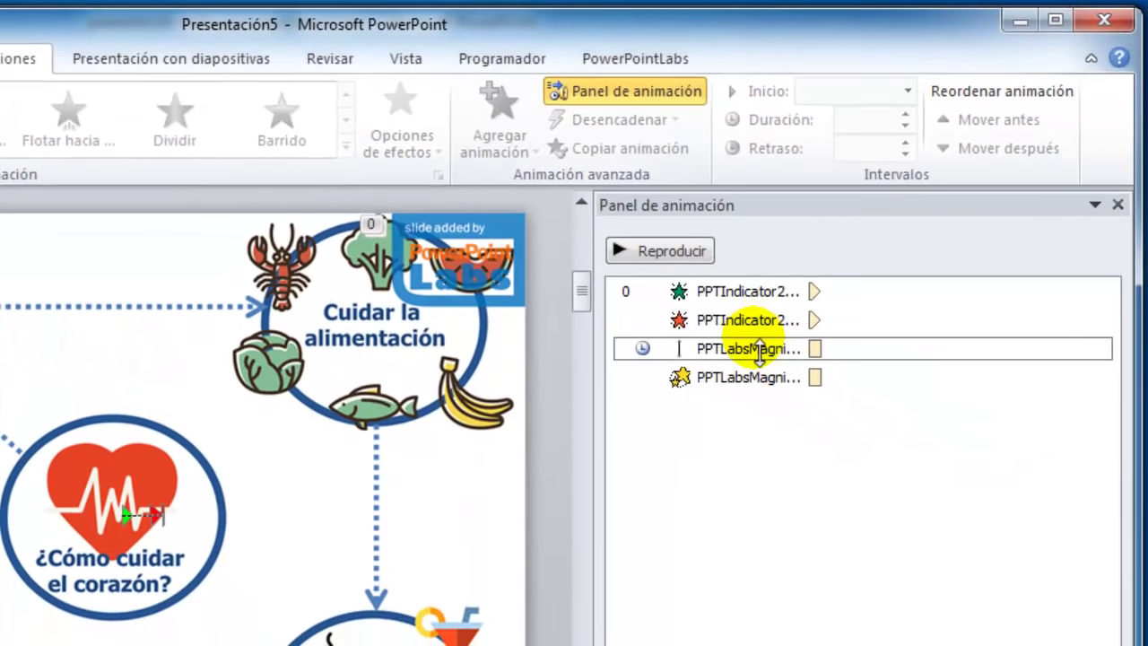
left_click(767, 350)
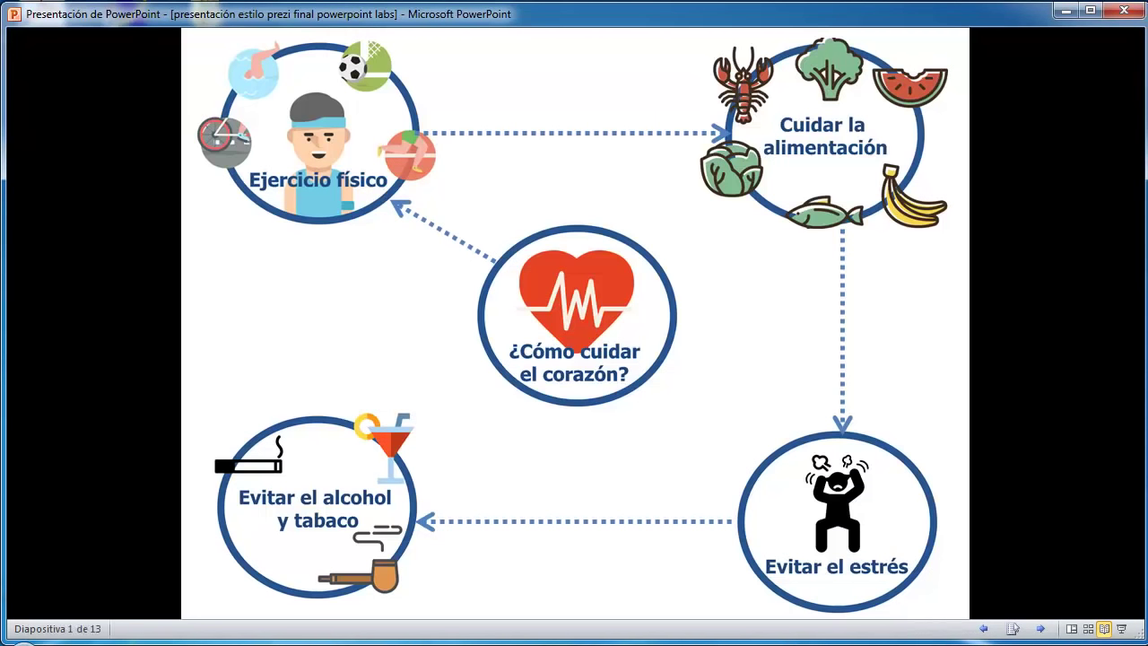
Step: Step through the zooms on the heart and four topic circles, ending on the overview at slide 12 of 13
key("Right")
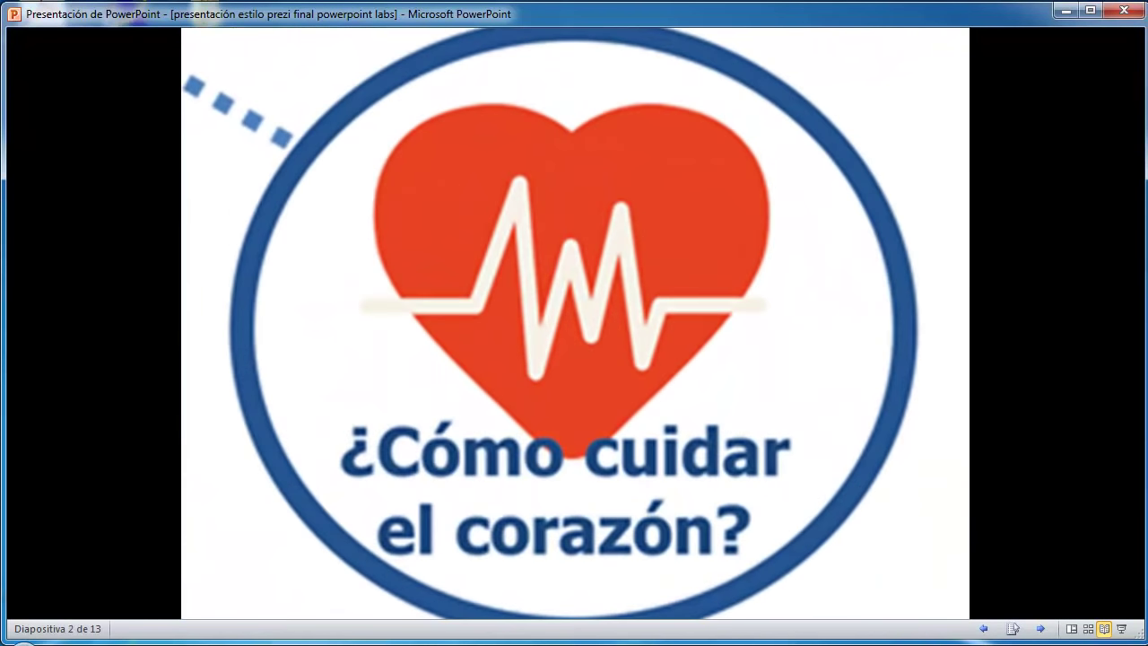
key("Right")
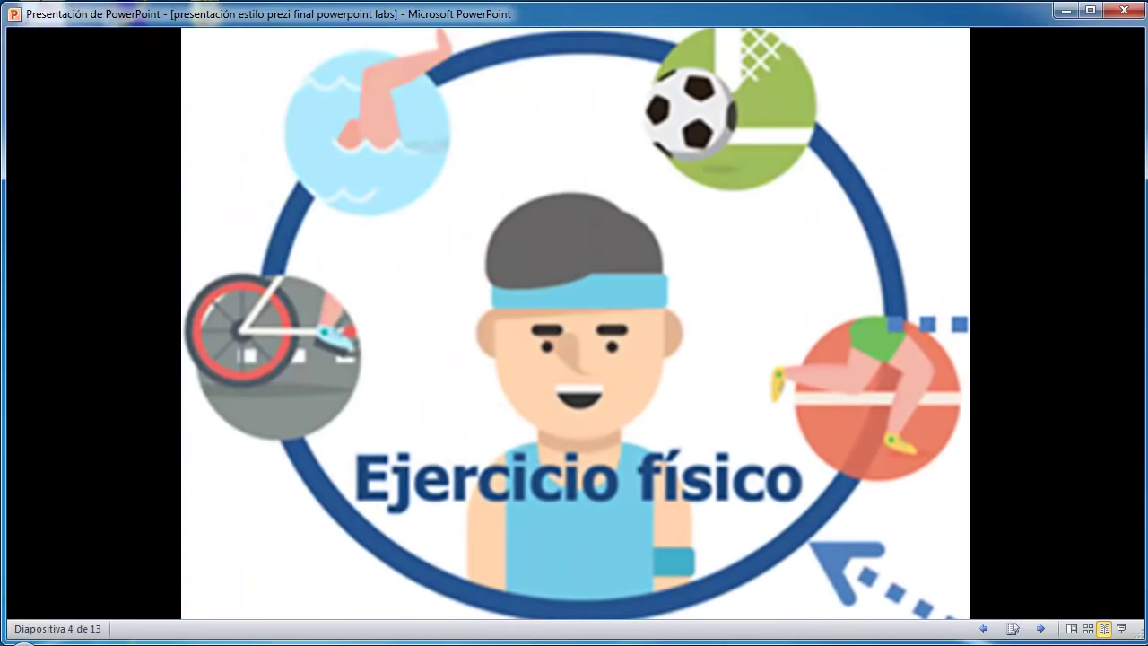
key("Right")
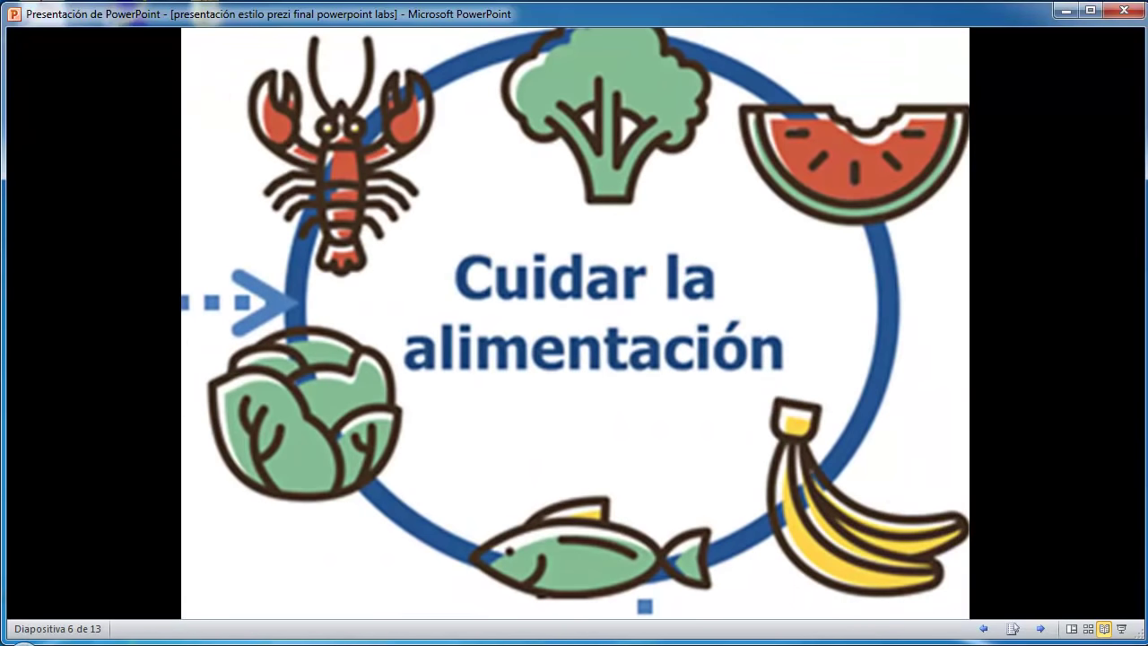
key("Right")
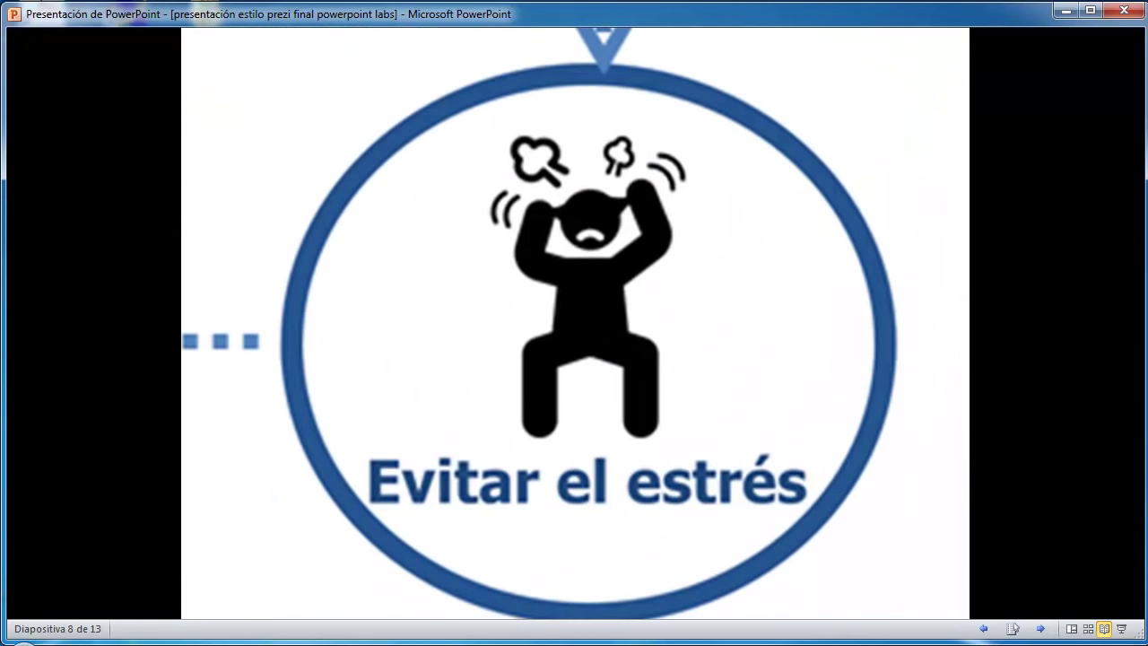
key("Right")
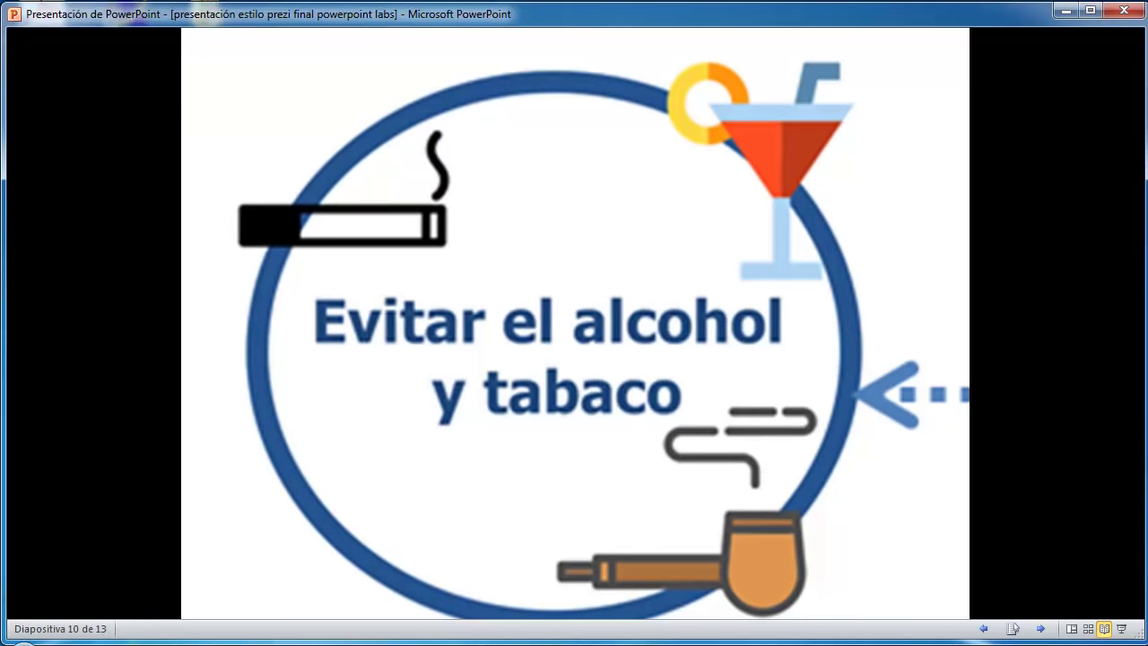
key("Right")
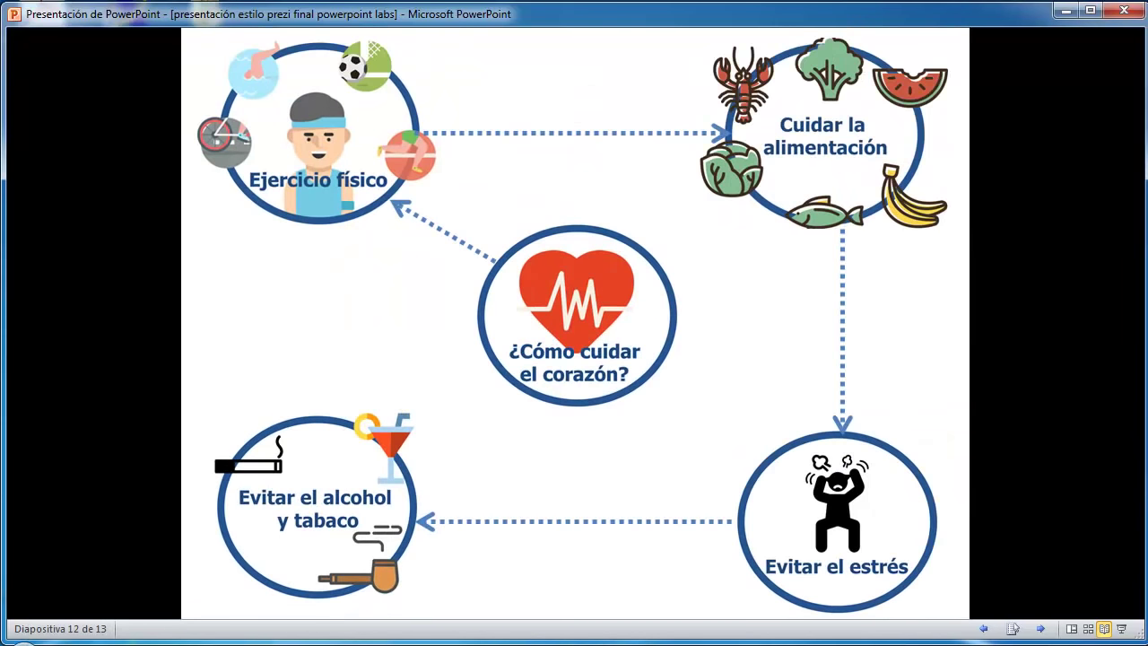